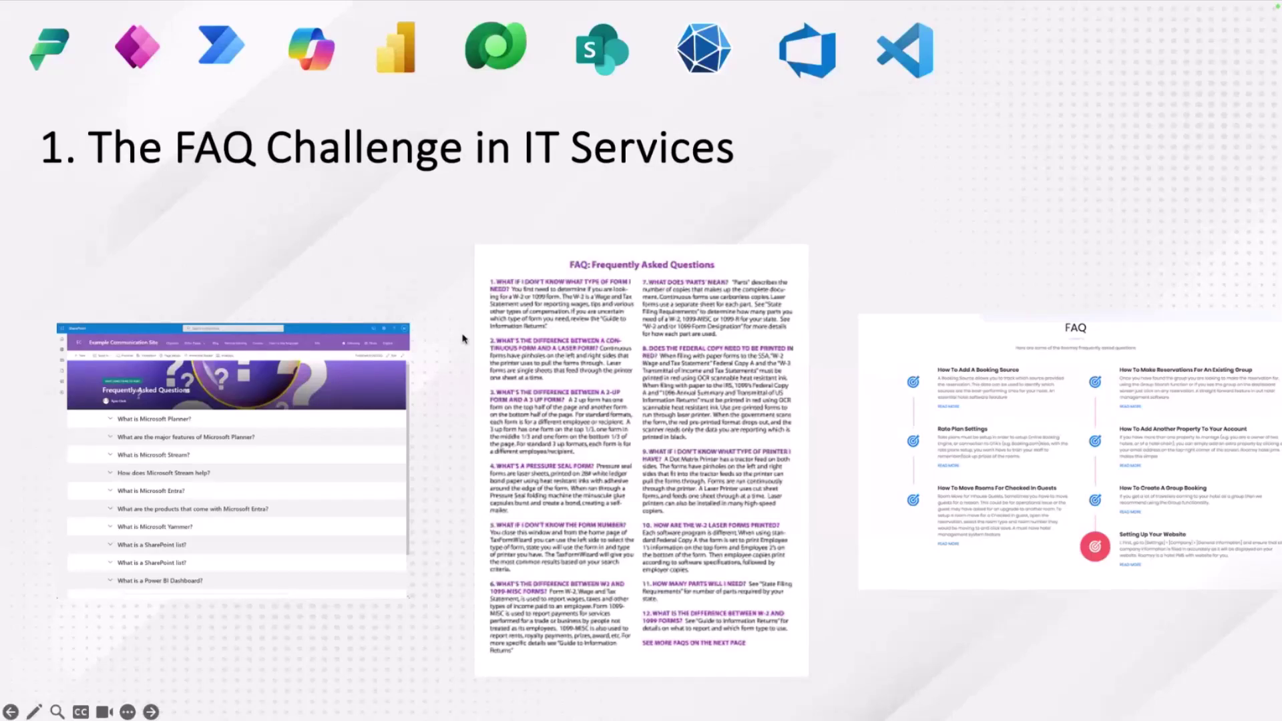
Step: Leave the slideshow, open FAQs.xlsx from the M365 PP Community Call Demo folder in OneDrive, and examine its questions and answers
key("Escape")
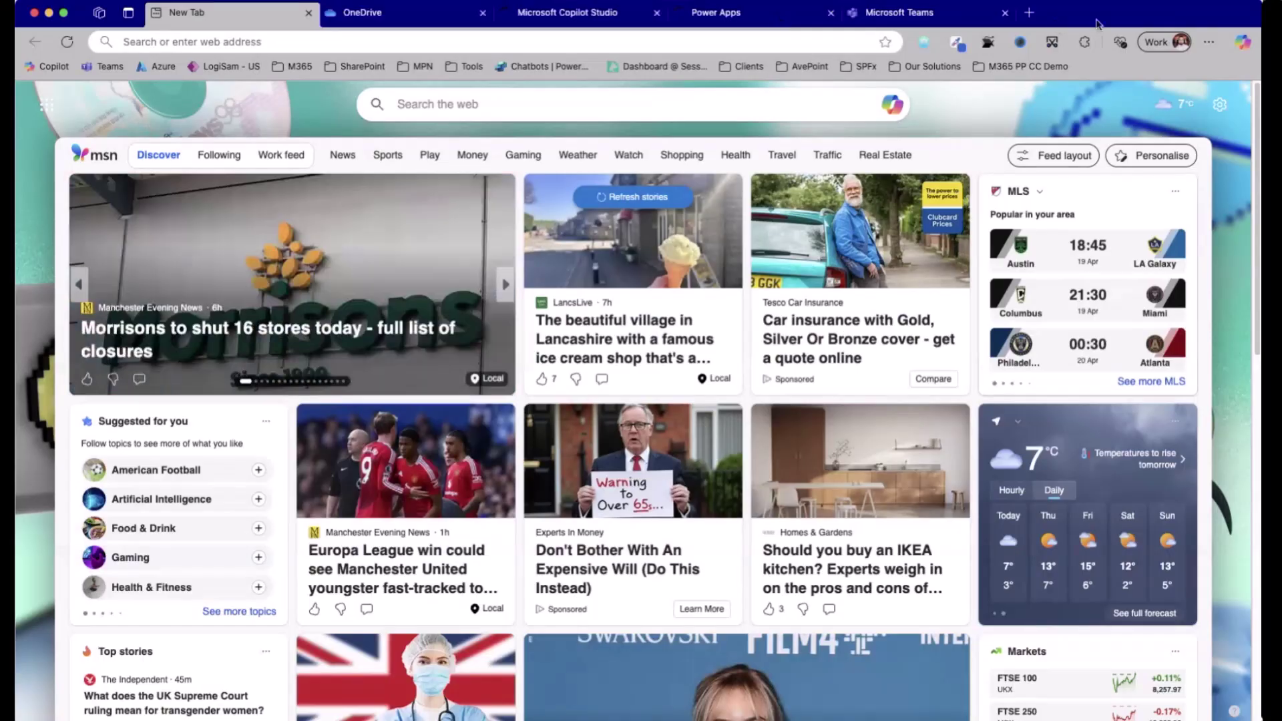
left_click(355, 15)
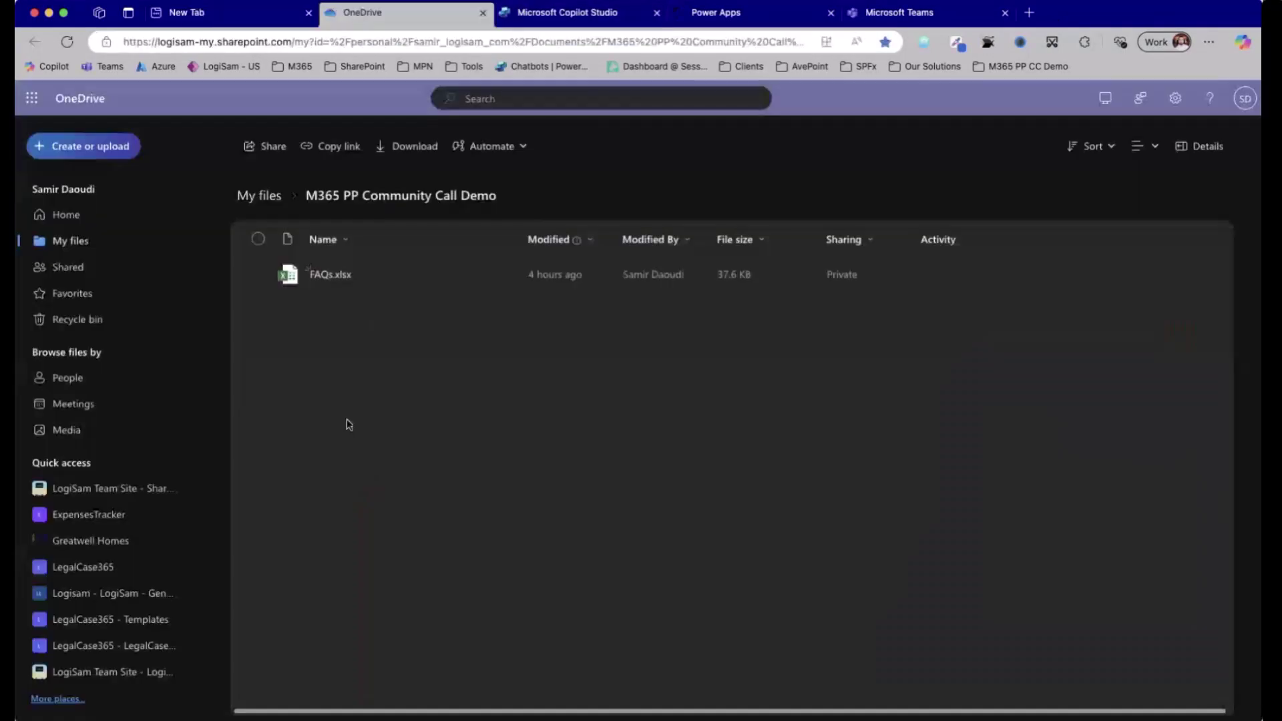
left_click(338, 274)
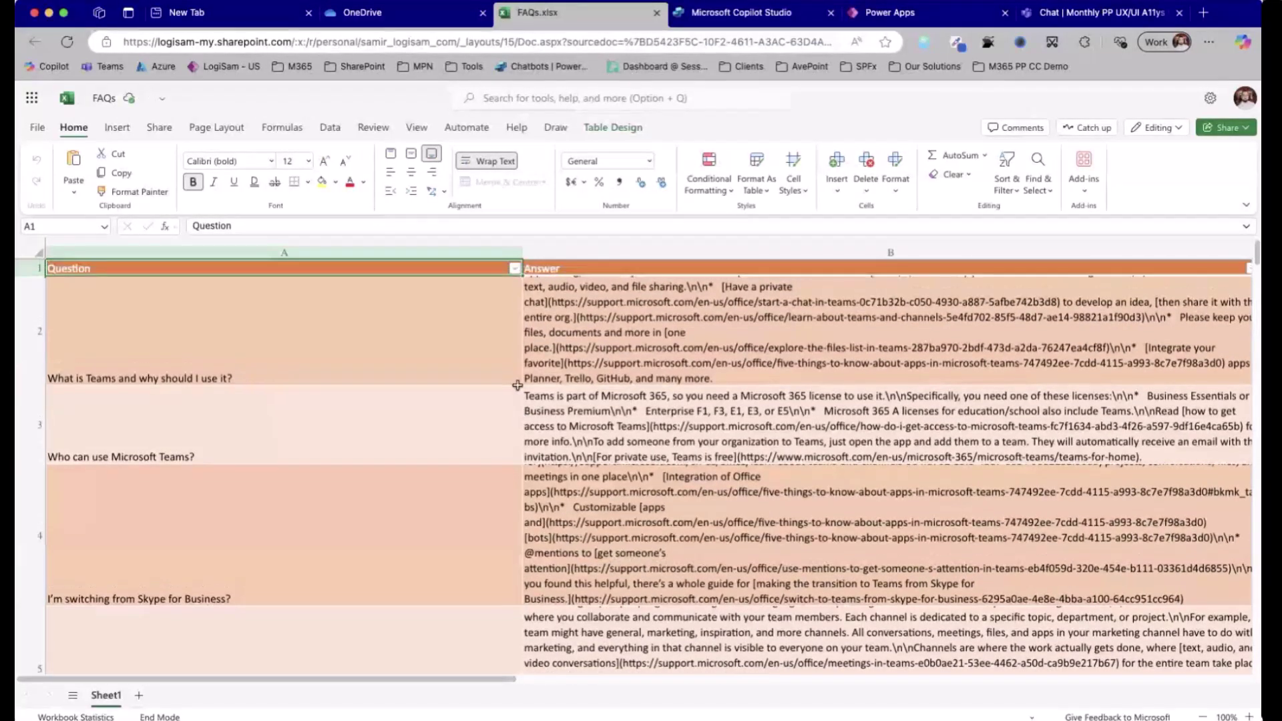
scroll(681, 408, "down", 1)
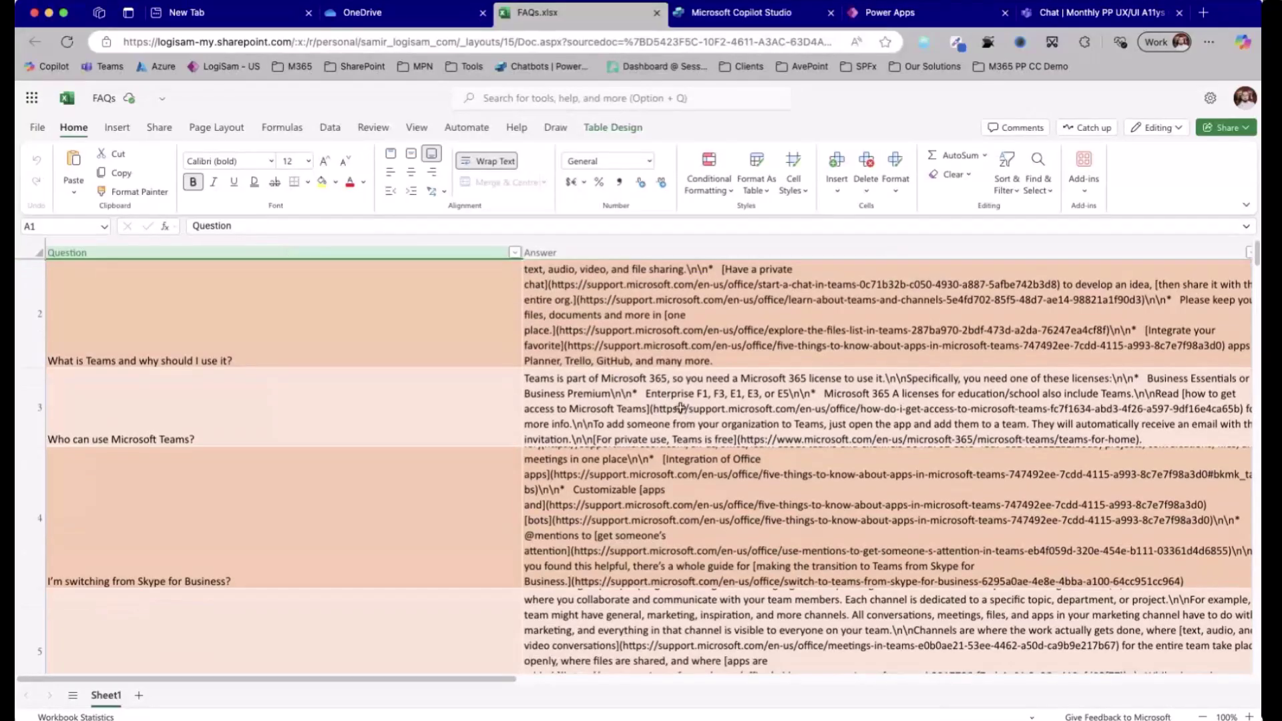
scroll(504, 460, "down", 1)
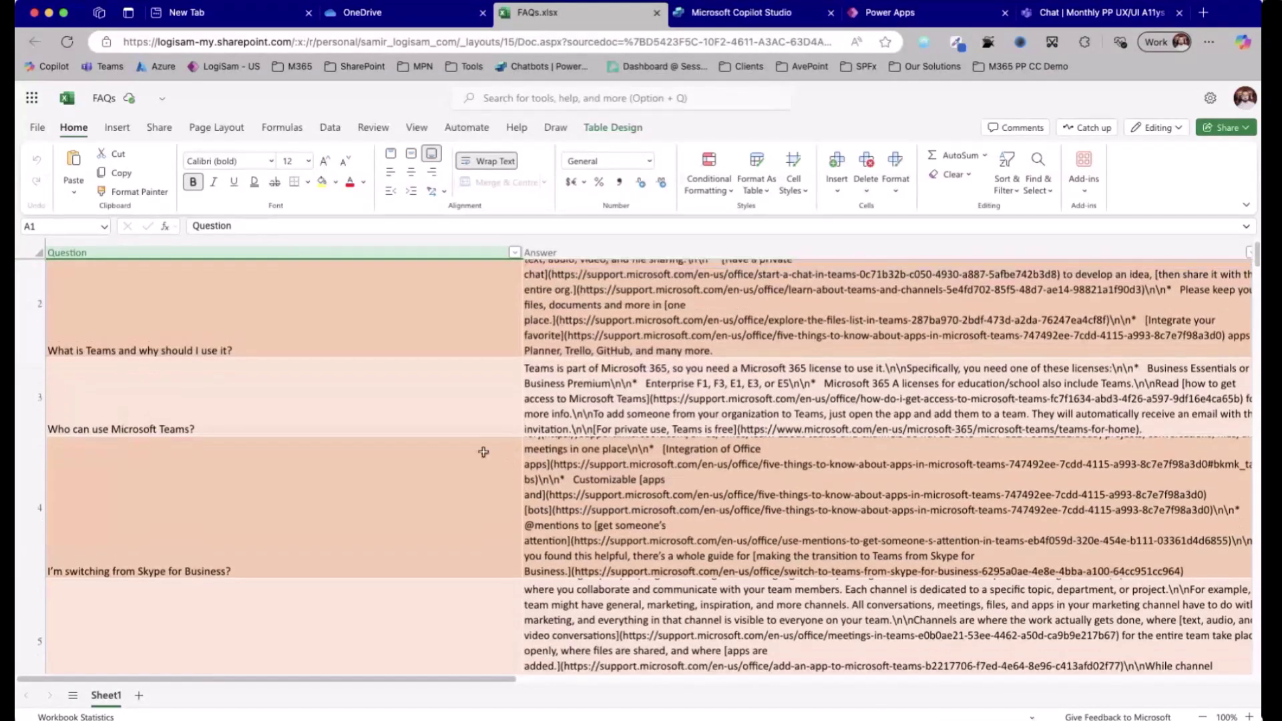
scroll(491, 467, "up", 1)
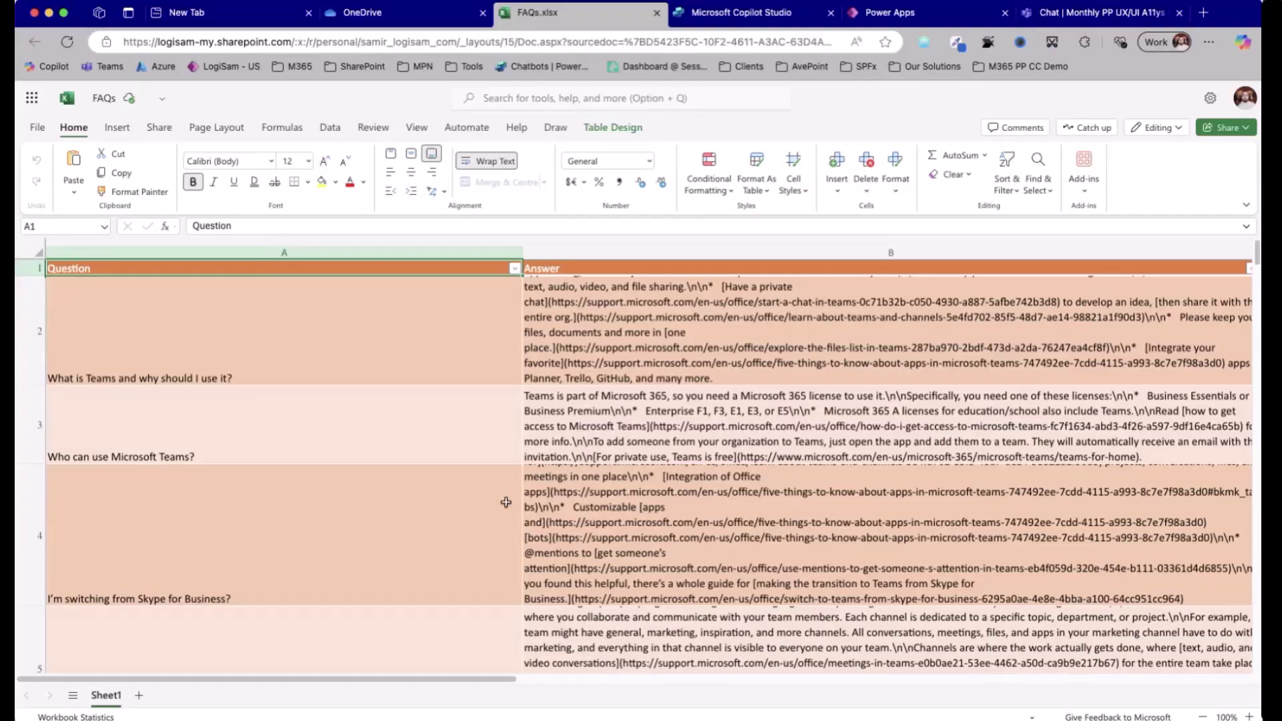
Step: Switch to Copilot Studio, open the Fixit365 ChatBot agent, and review its overview and knowledge sources
key("ctrl+Tab")
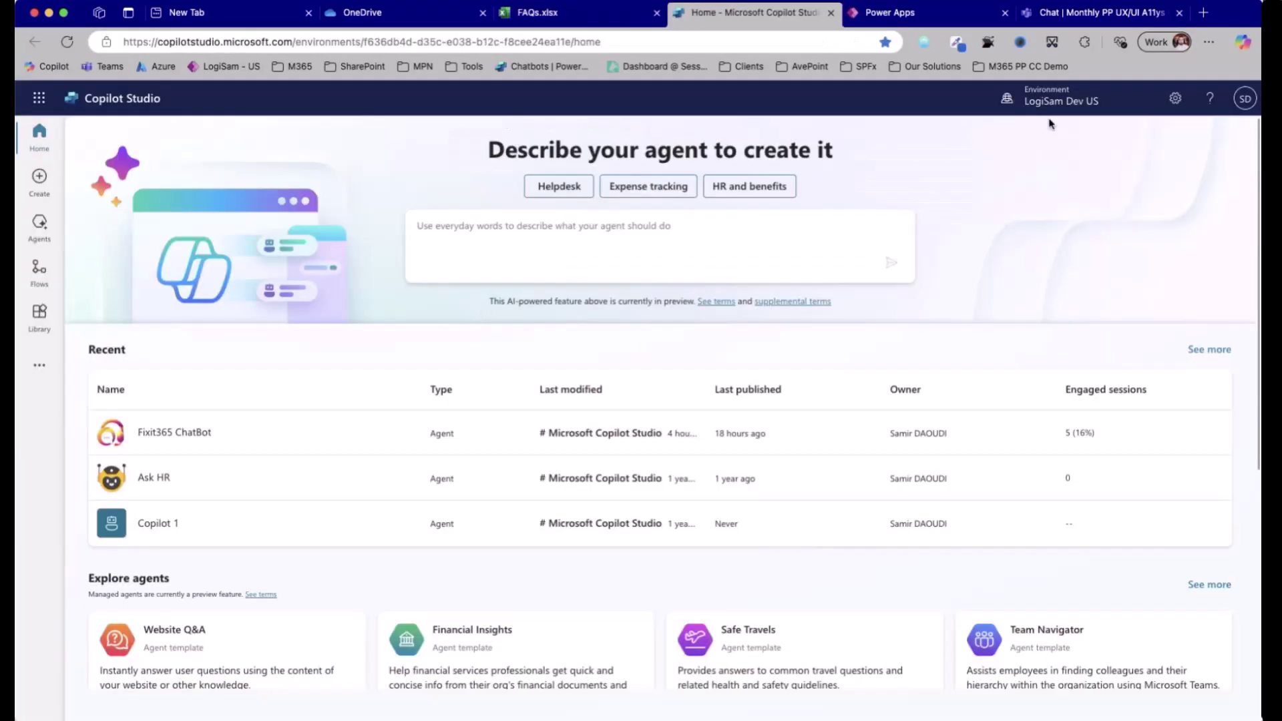
left_click(40, 227)
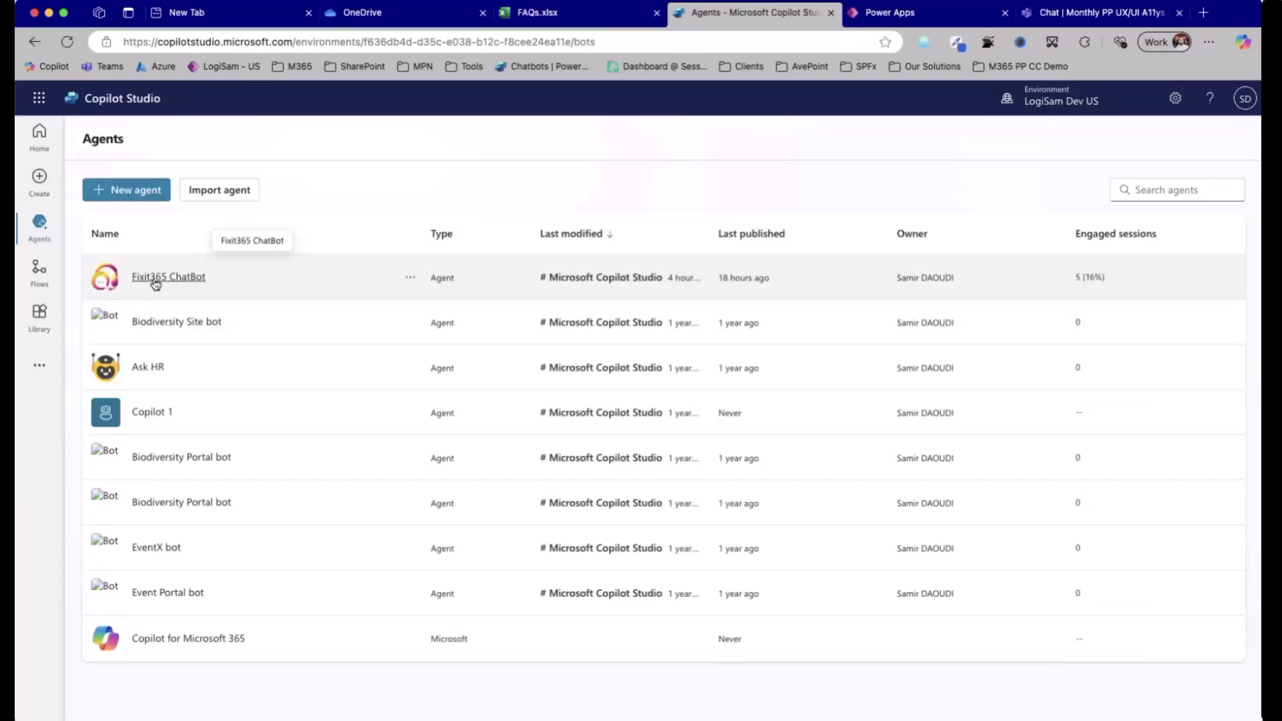
left_click(155, 283)
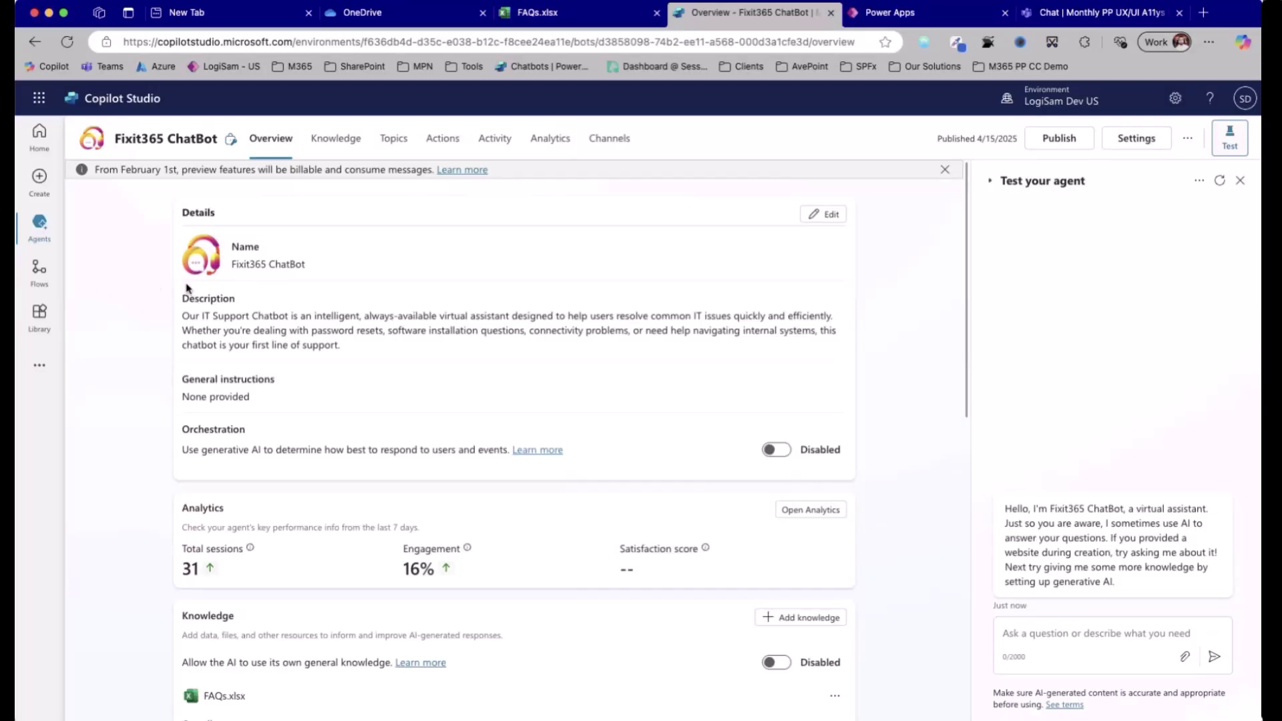
scroll(235, 511, "down", 4)
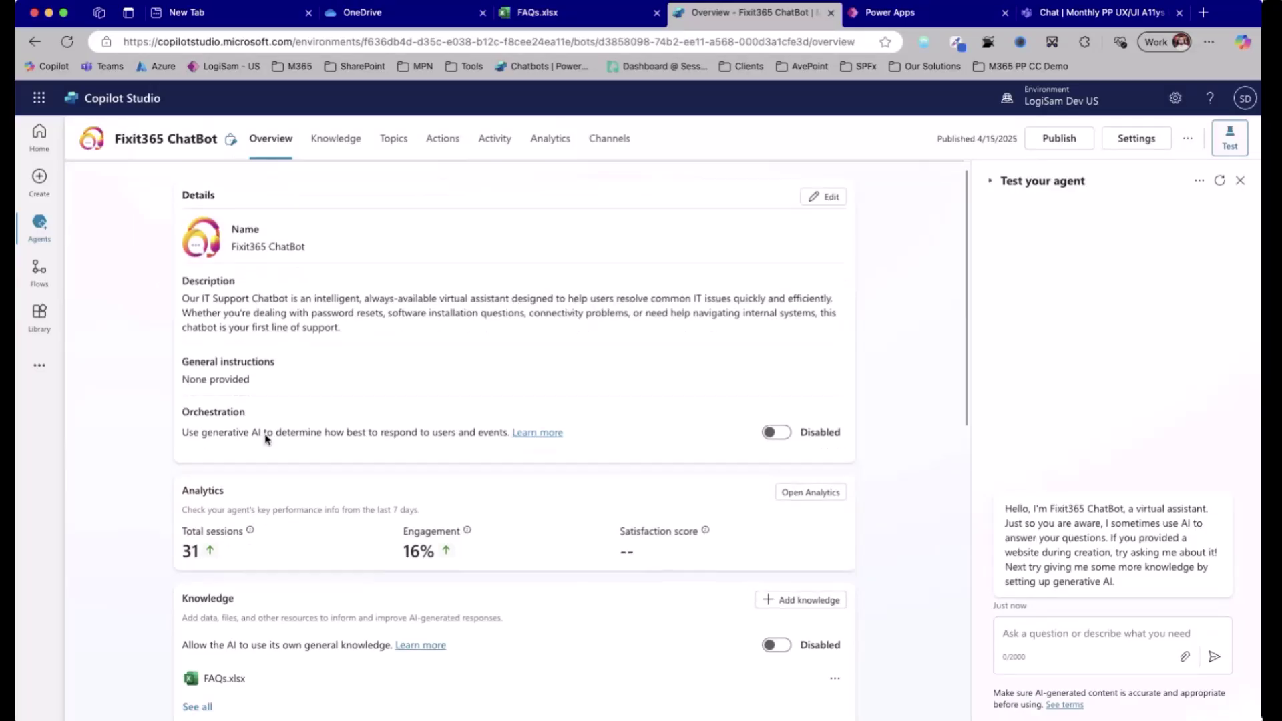
left_click(354, 142)
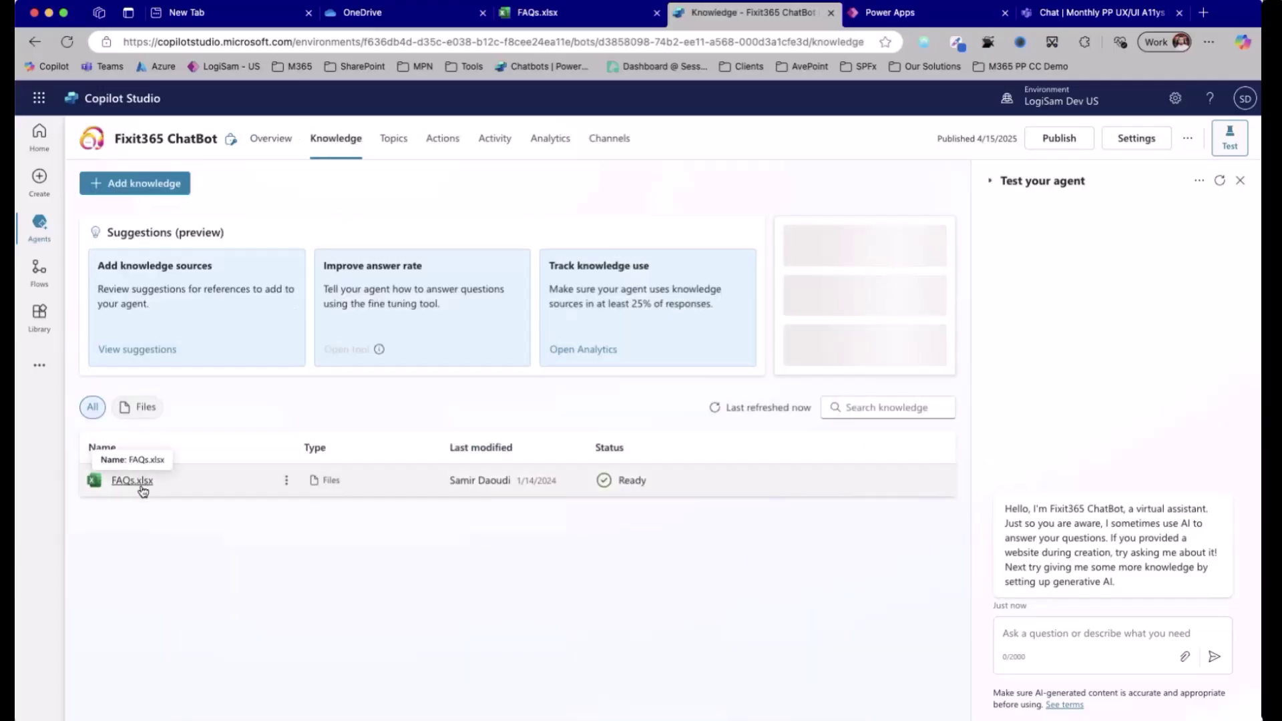
Step: Ask the agent "what is teams" in its test chat and view the agent's available channels
left_click(1112, 637)
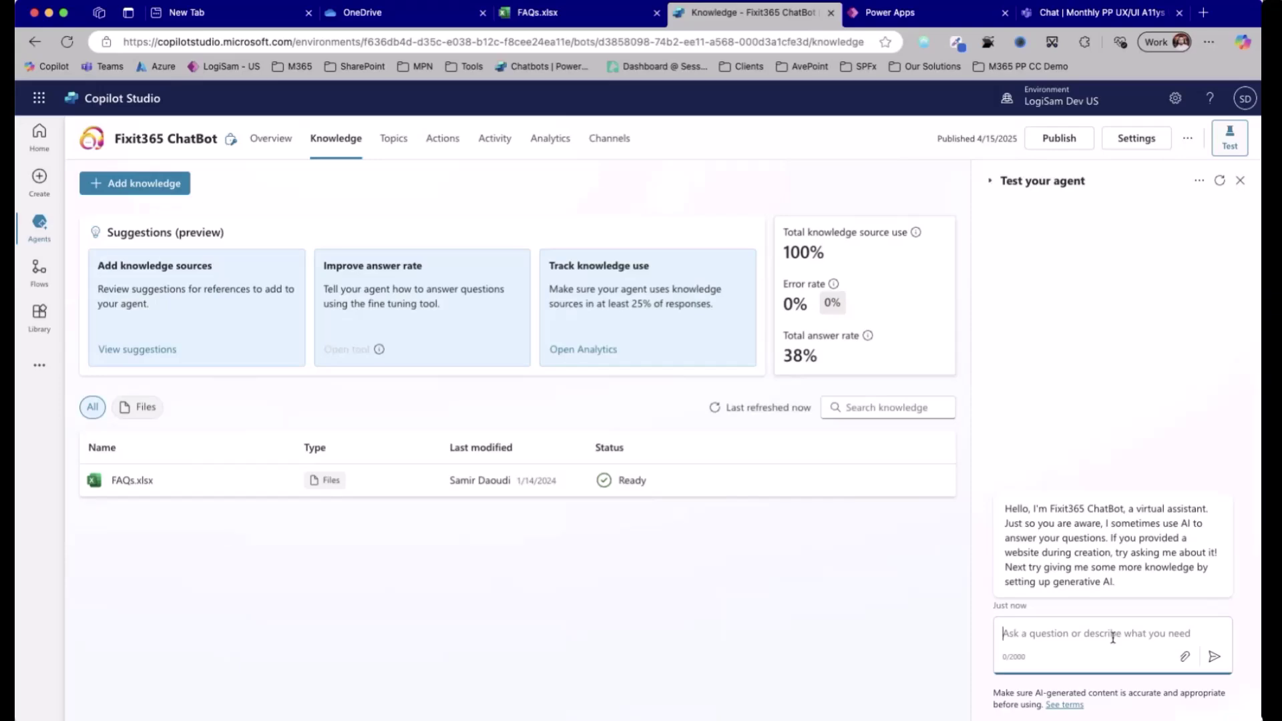
type("what is teams")
key("Return")
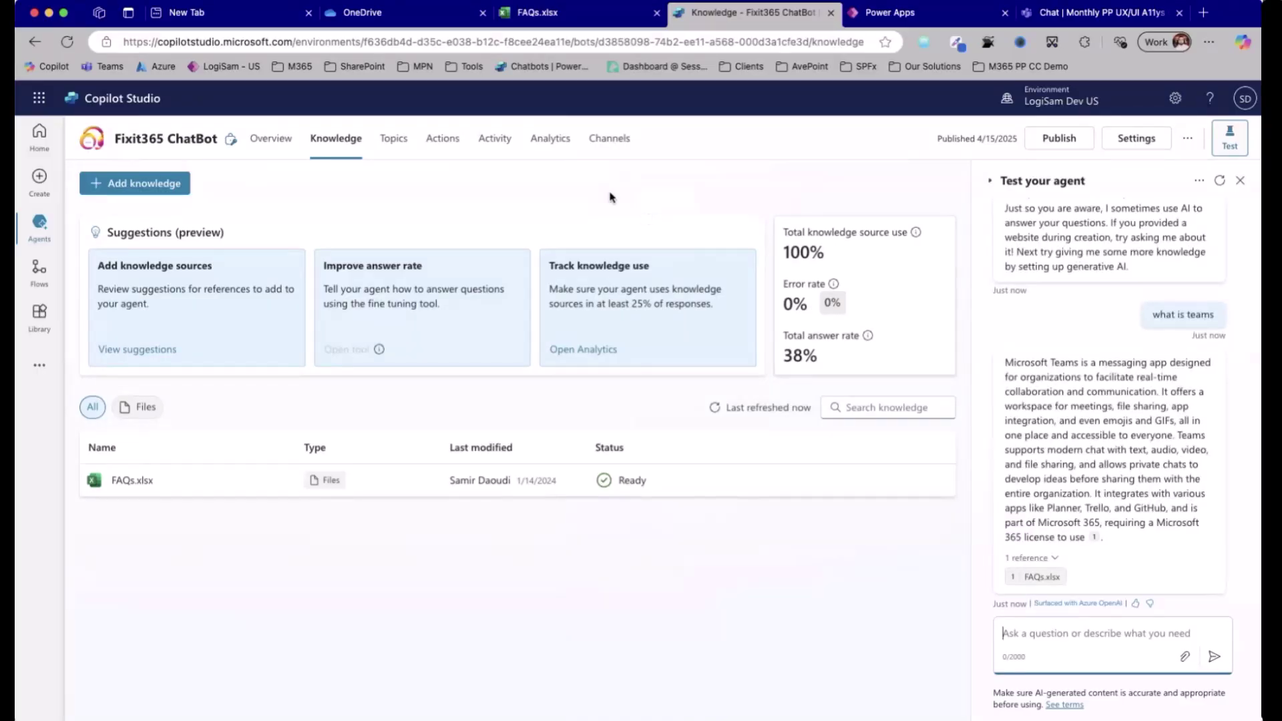
left_click(616, 142)
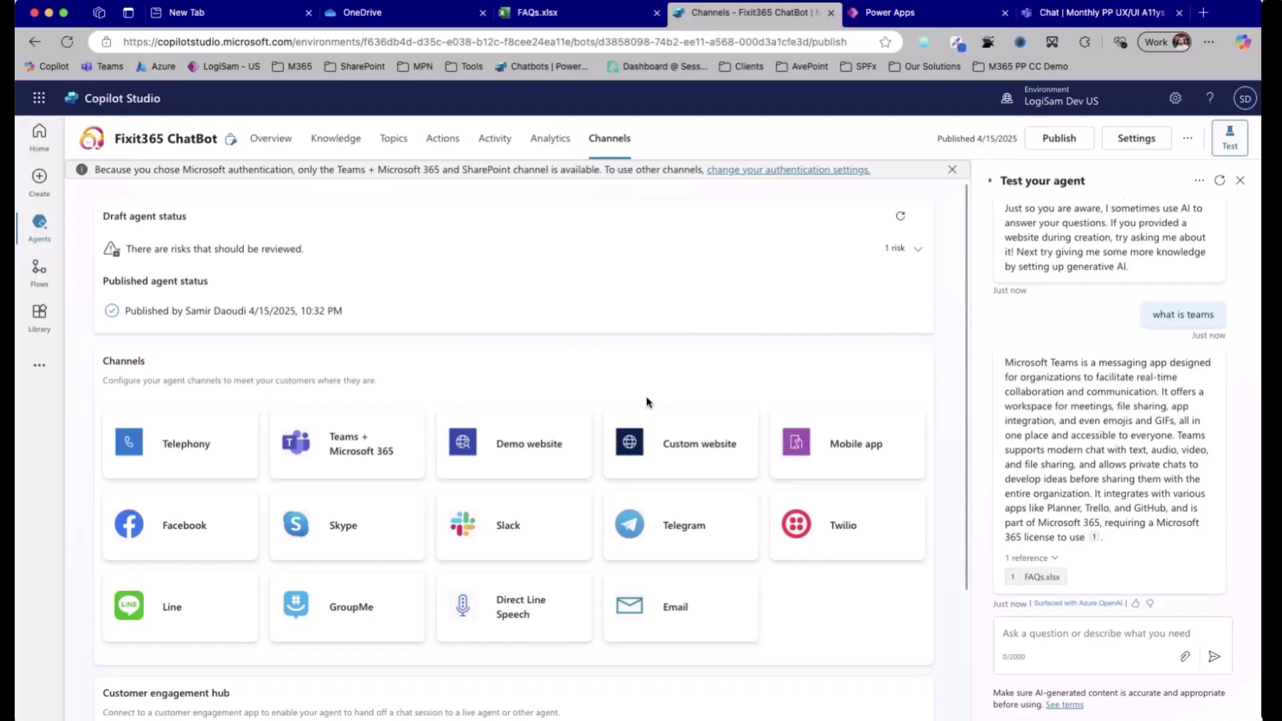
Step: Switch to the Fixit365 app in Power Apps Studio and preview it from the scrHome screen
key("ctrl+Tab")
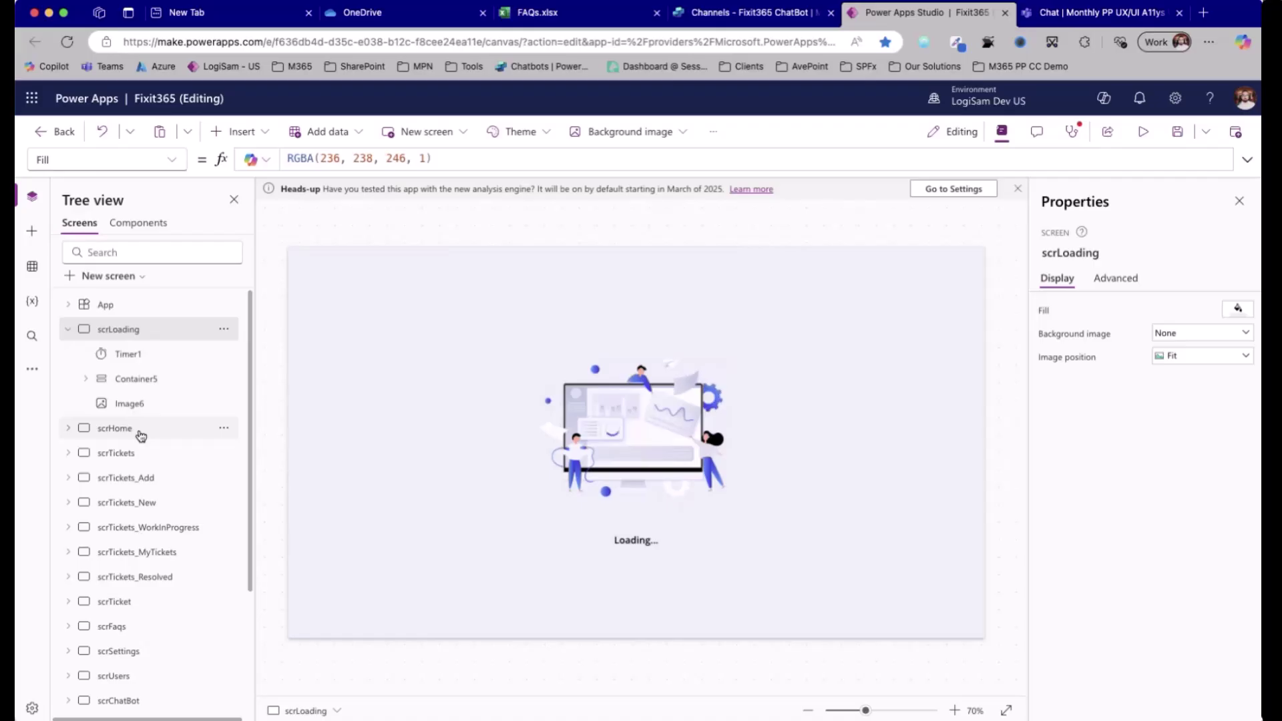
left_click(115, 428)
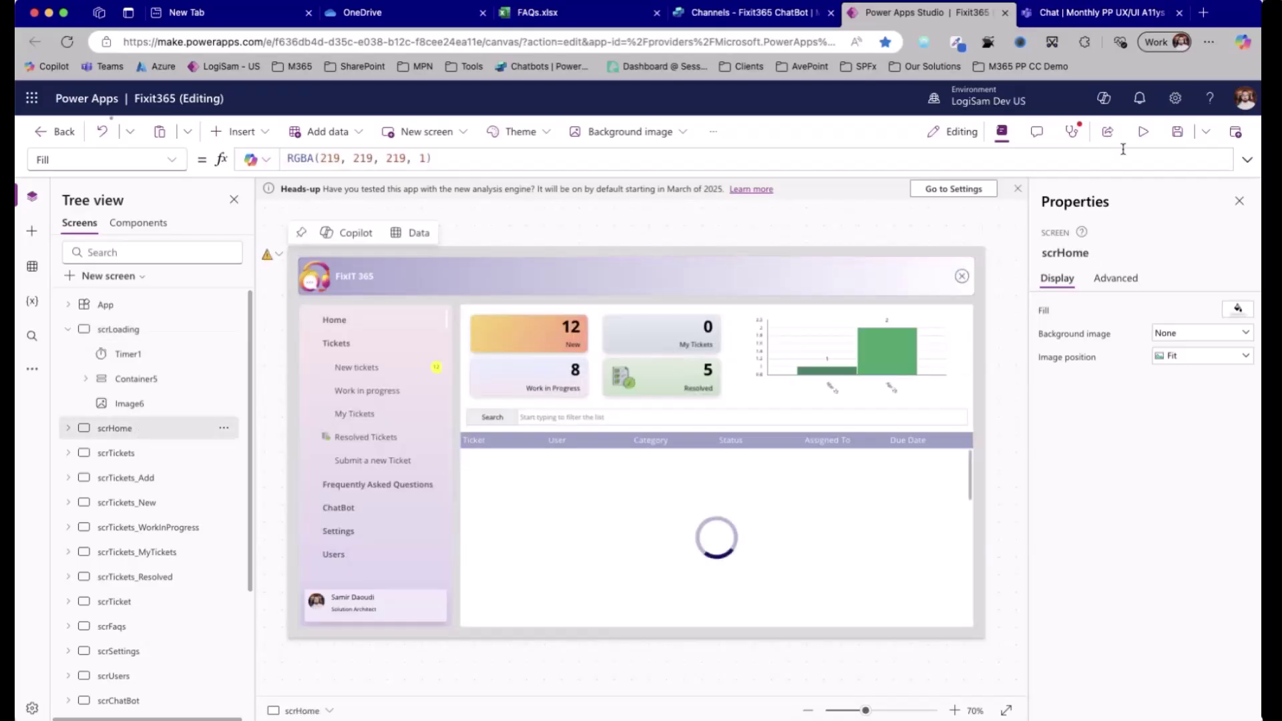
left_click(1143, 132)
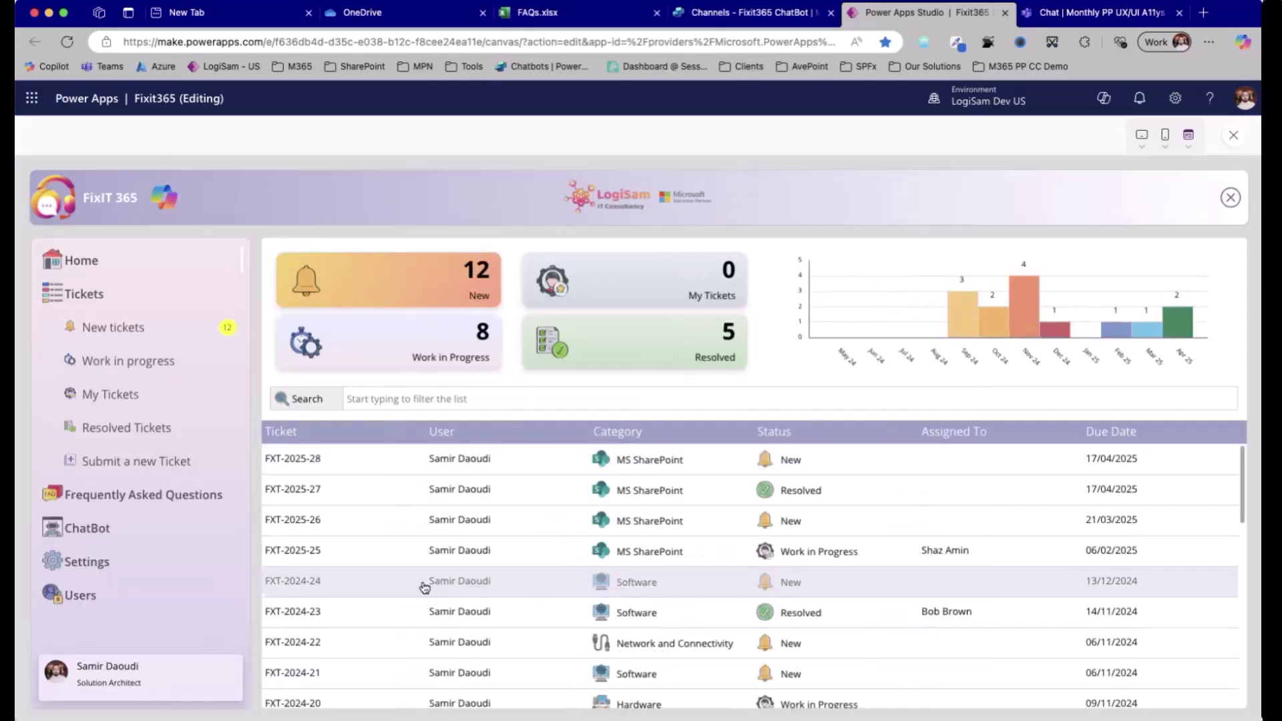
Step: Review the files, notes and timeline of ticket FXT-2025-25, and close the app preview
left_click(429, 552)
left_click(439, 336)
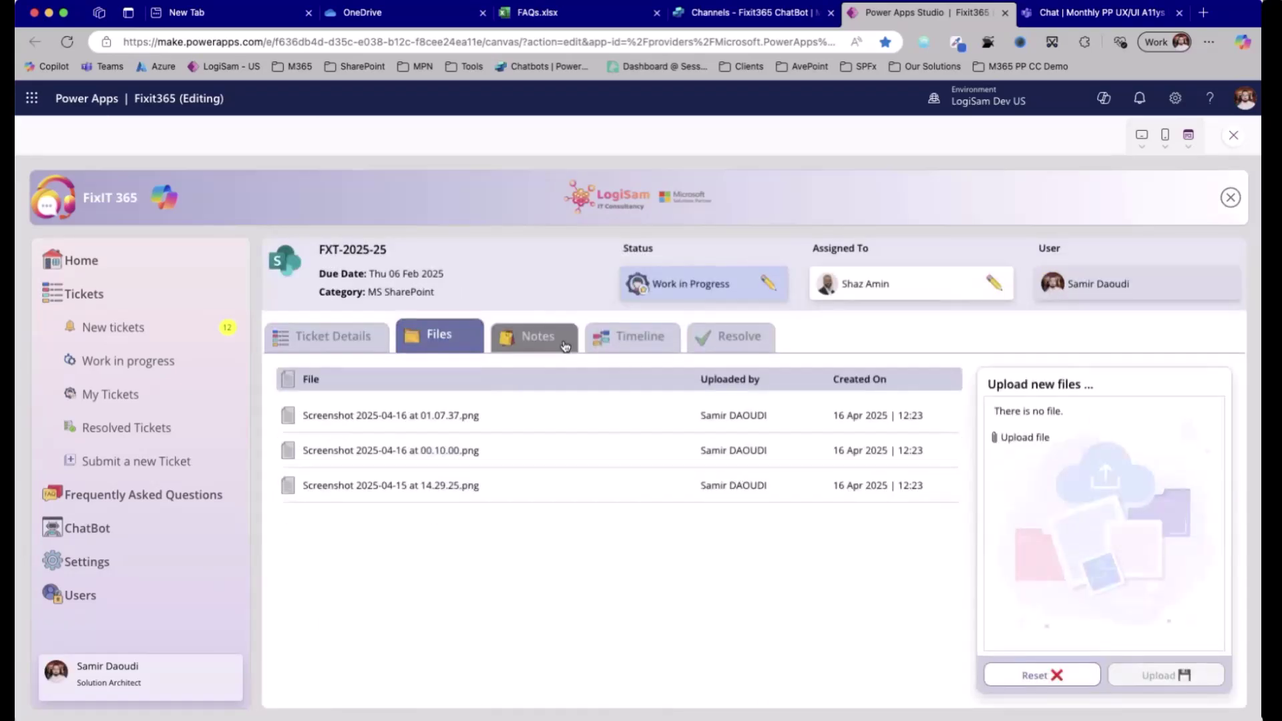
left_click(535, 336)
left_click(634, 336)
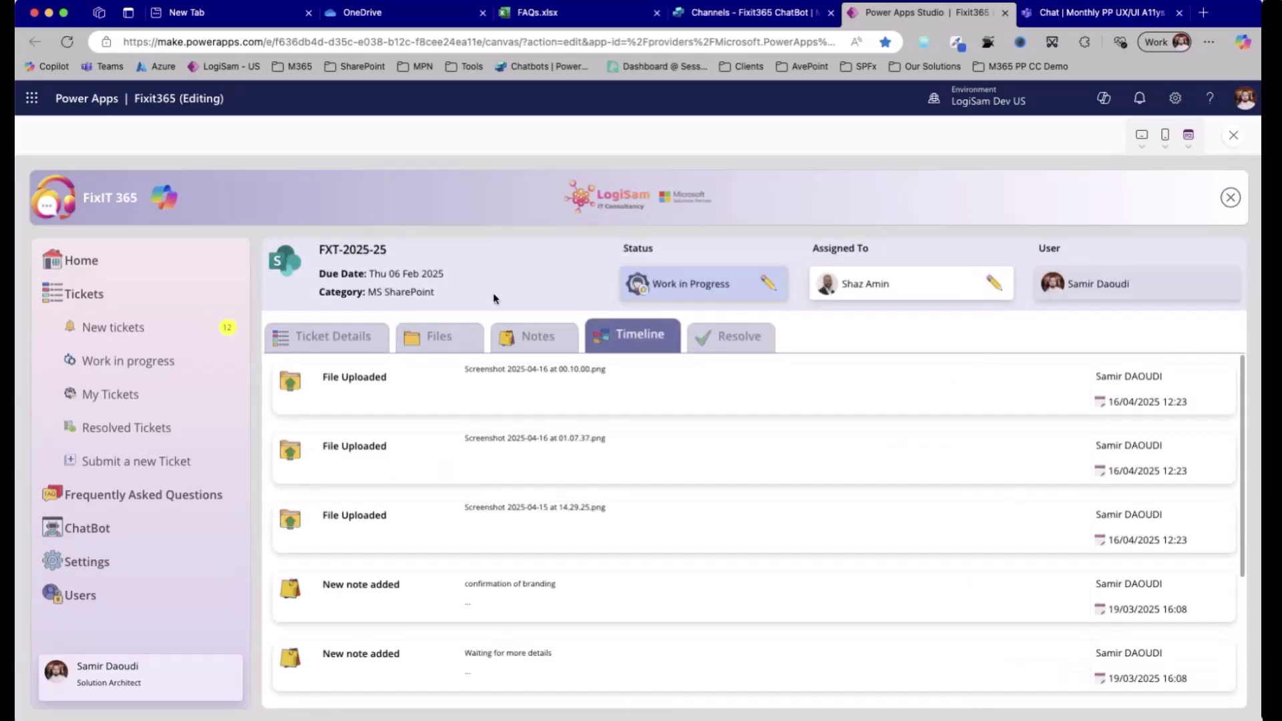
left_click(1234, 137)
Step: Preview the app from the scrUser_Home screen and start a new ticket in the MS SharePoint category
scroll(154, 581, "down", 5)
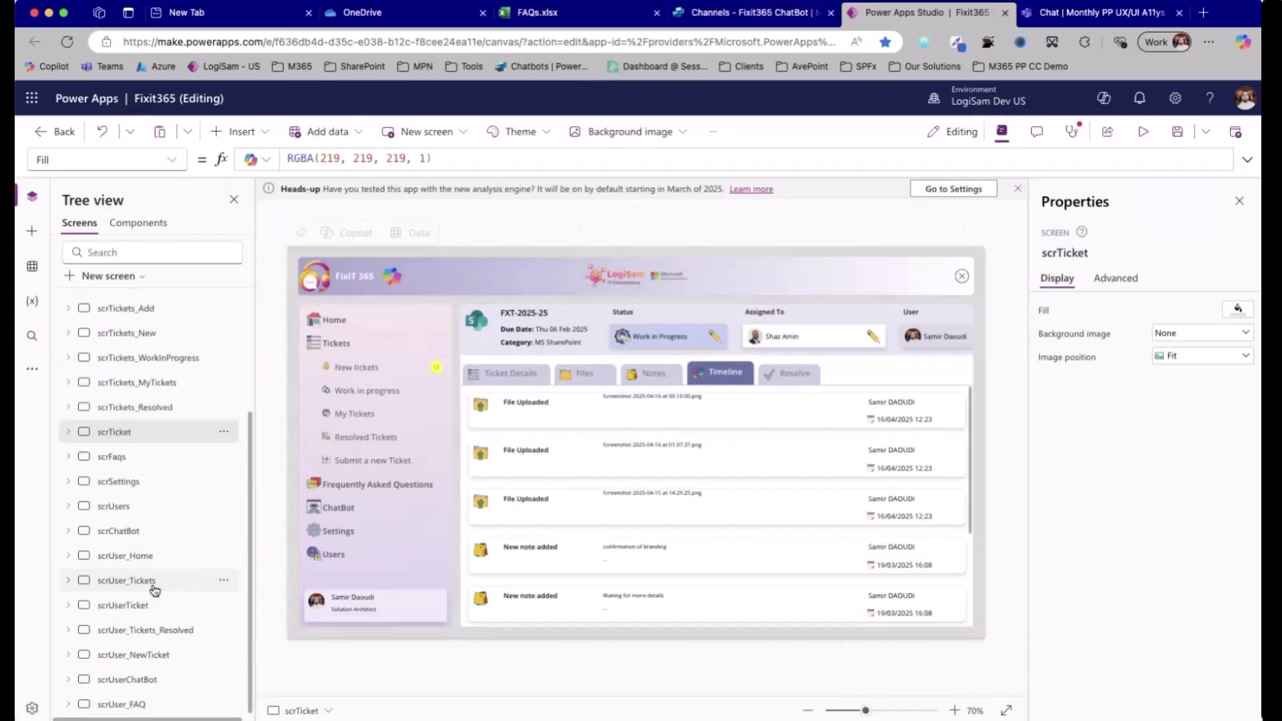
left_click(125, 556)
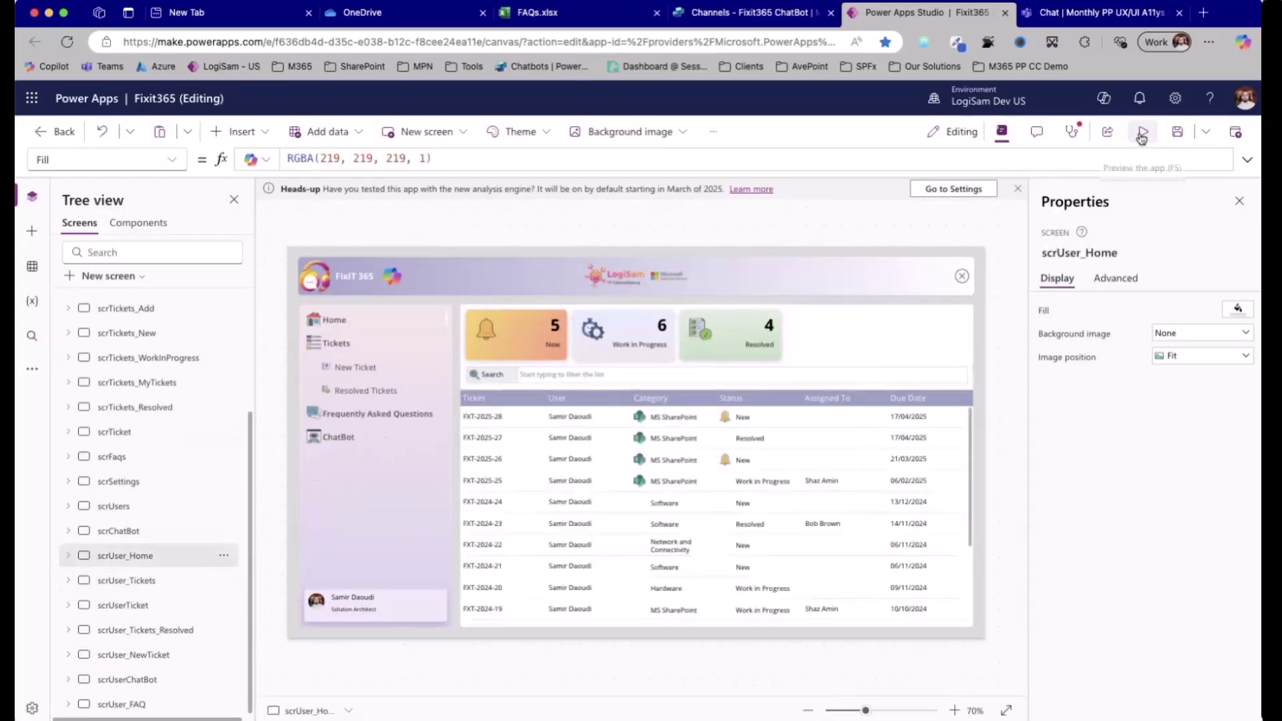
left_click(1143, 132)
left_click(177, 338)
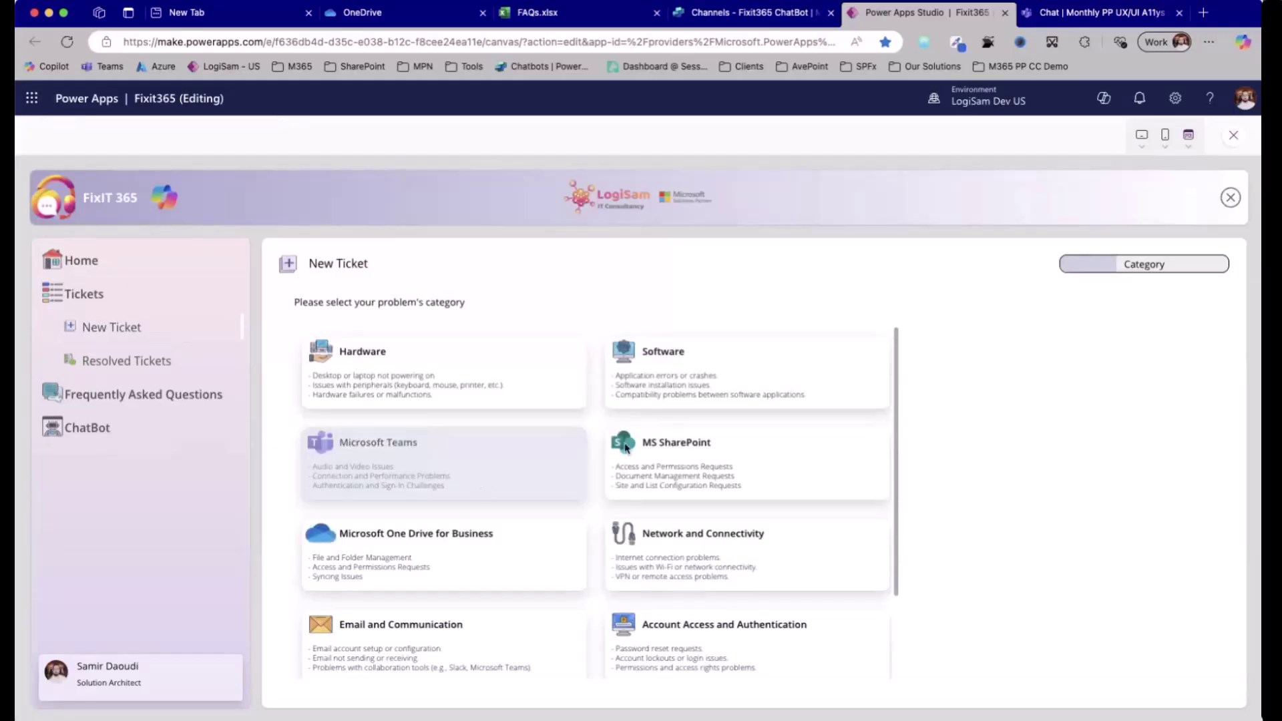
left_click(711, 485)
Step: Enter the ticket details "I want a sharepoint site with external sharing capabilities" and submit the ticket for the preselected requester
left_click(715, 480)
type("I want a sharepo")
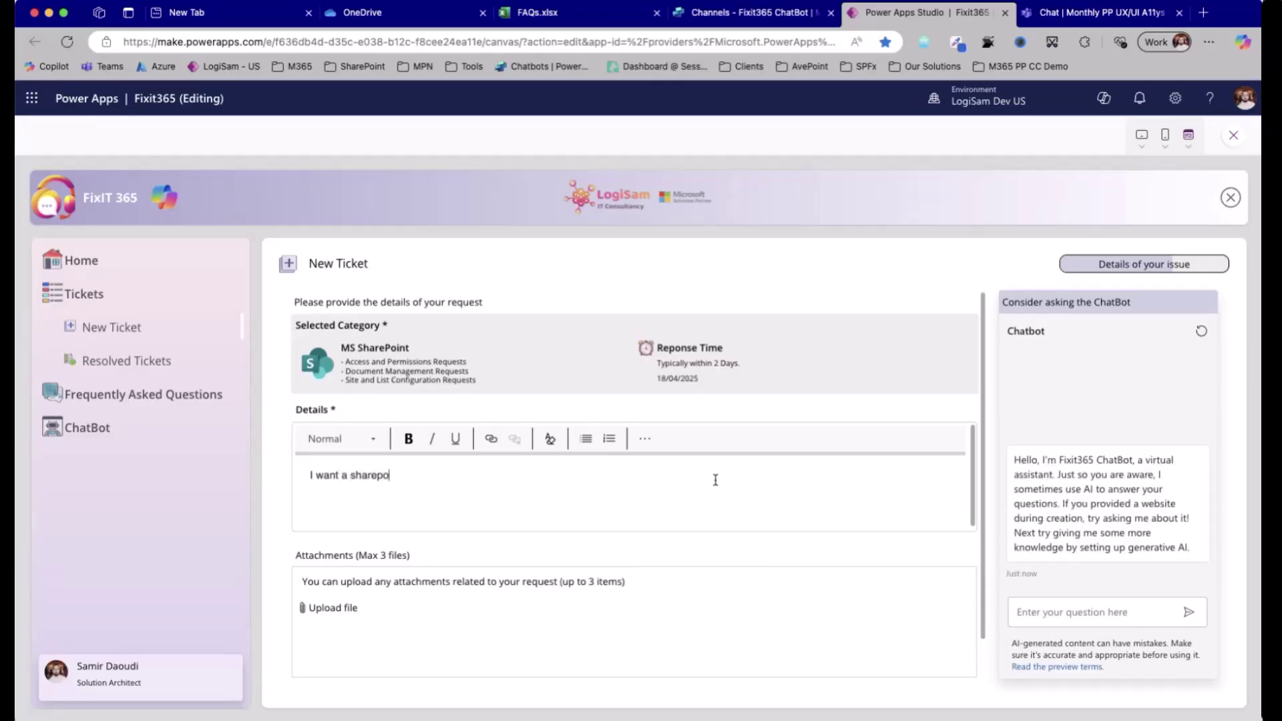
type("int site with external sharing capab")
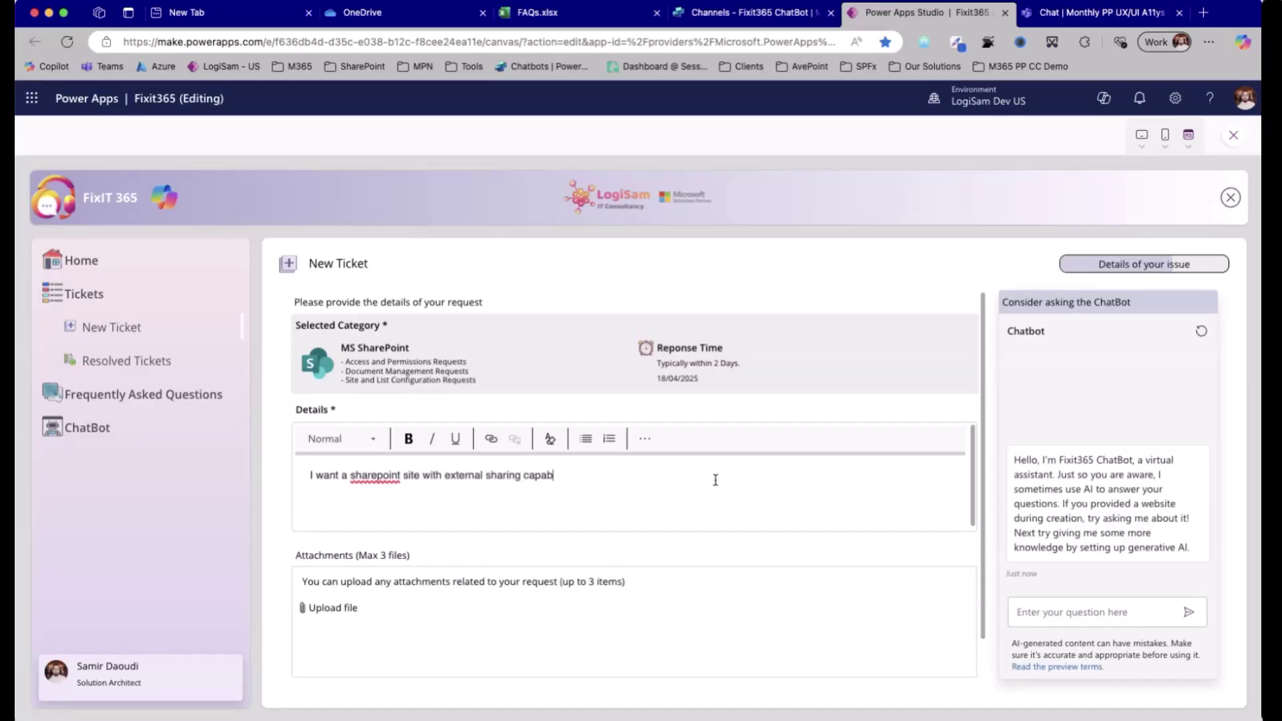
type("ilities")
scroll(570, 566, "down", 1)
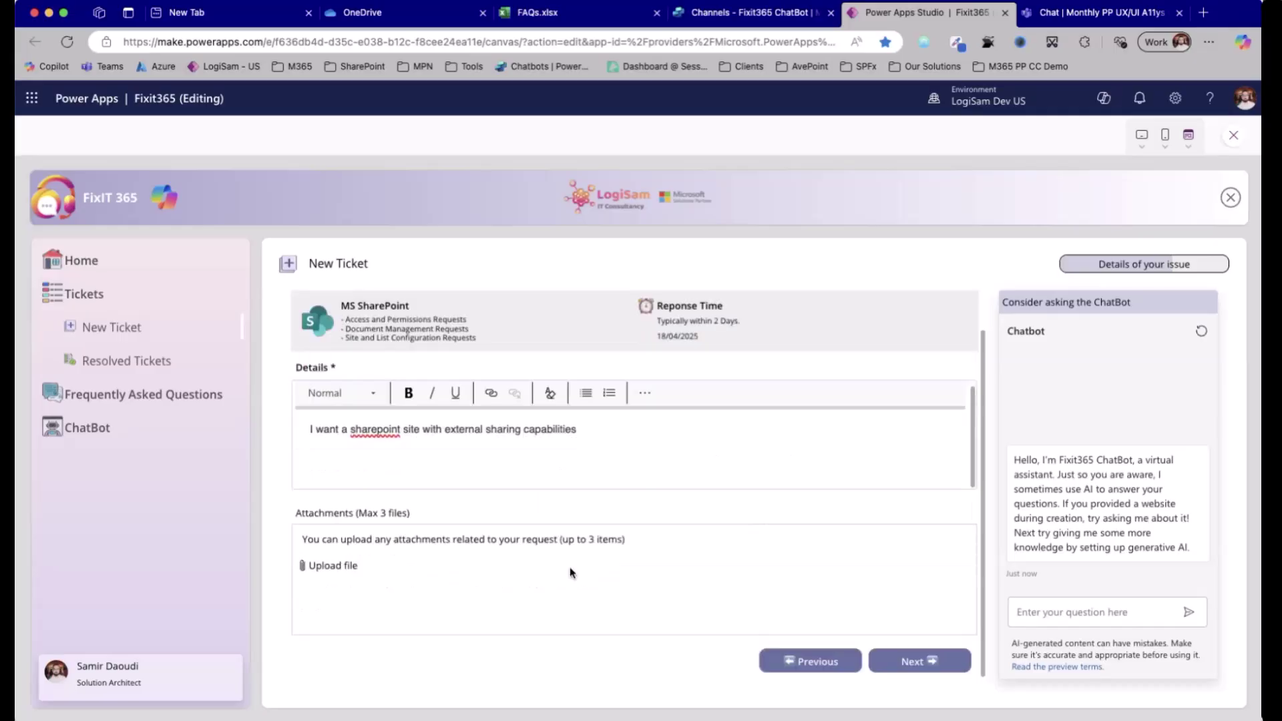
left_click(892, 664)
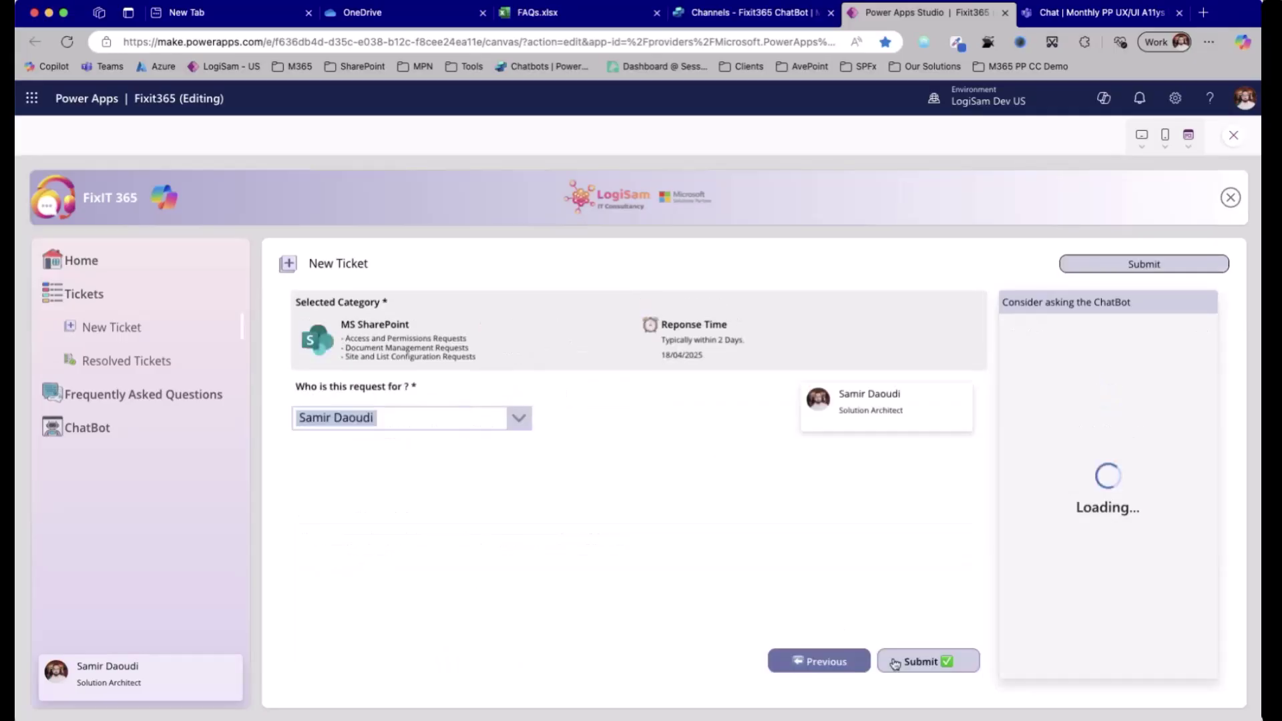
left_click(918, 671)
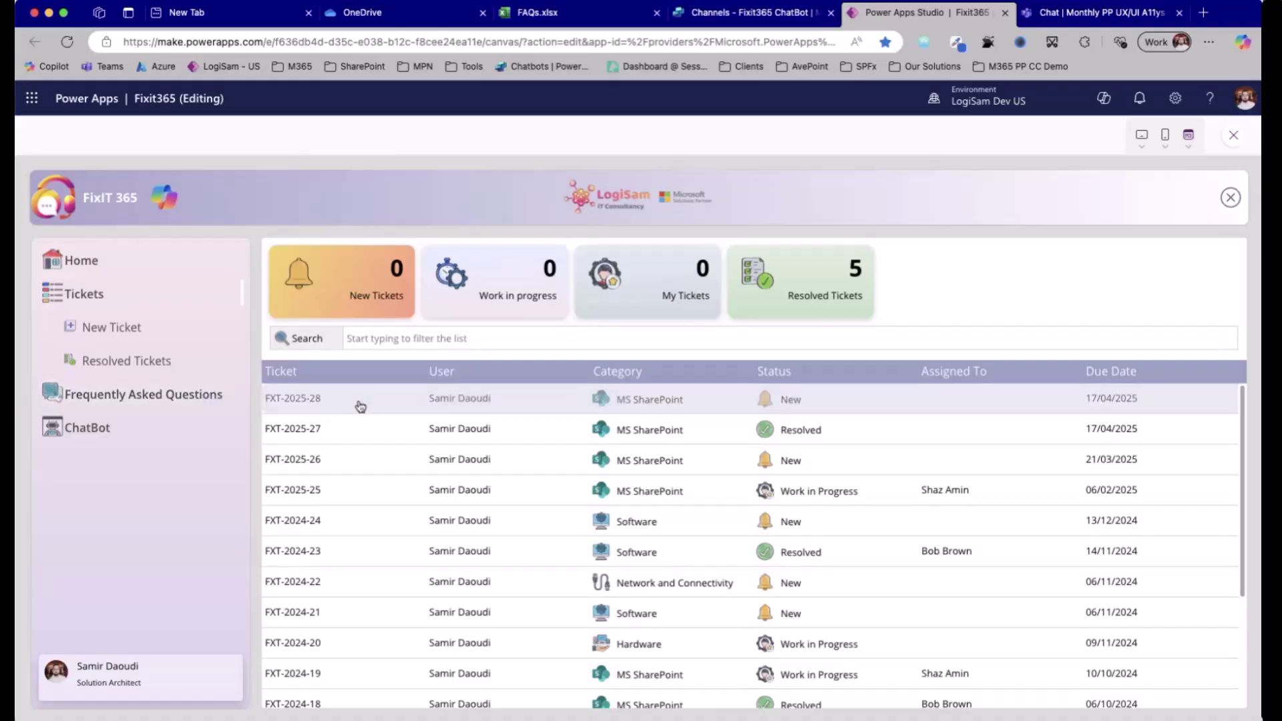
Step: Filter the Frequently Asked Questions by Microsoft SharePoint and "external", and view the answer about integrating external data sources
left_click(210, 402)
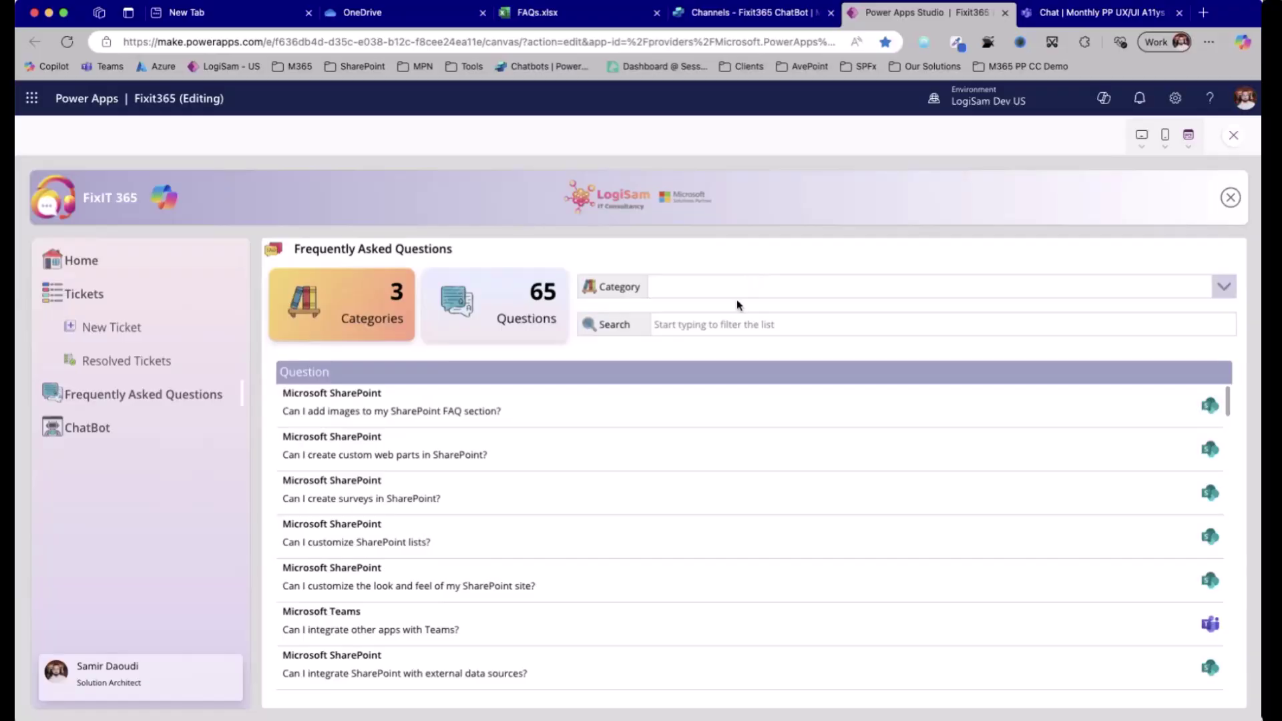
left_click(721, 285)
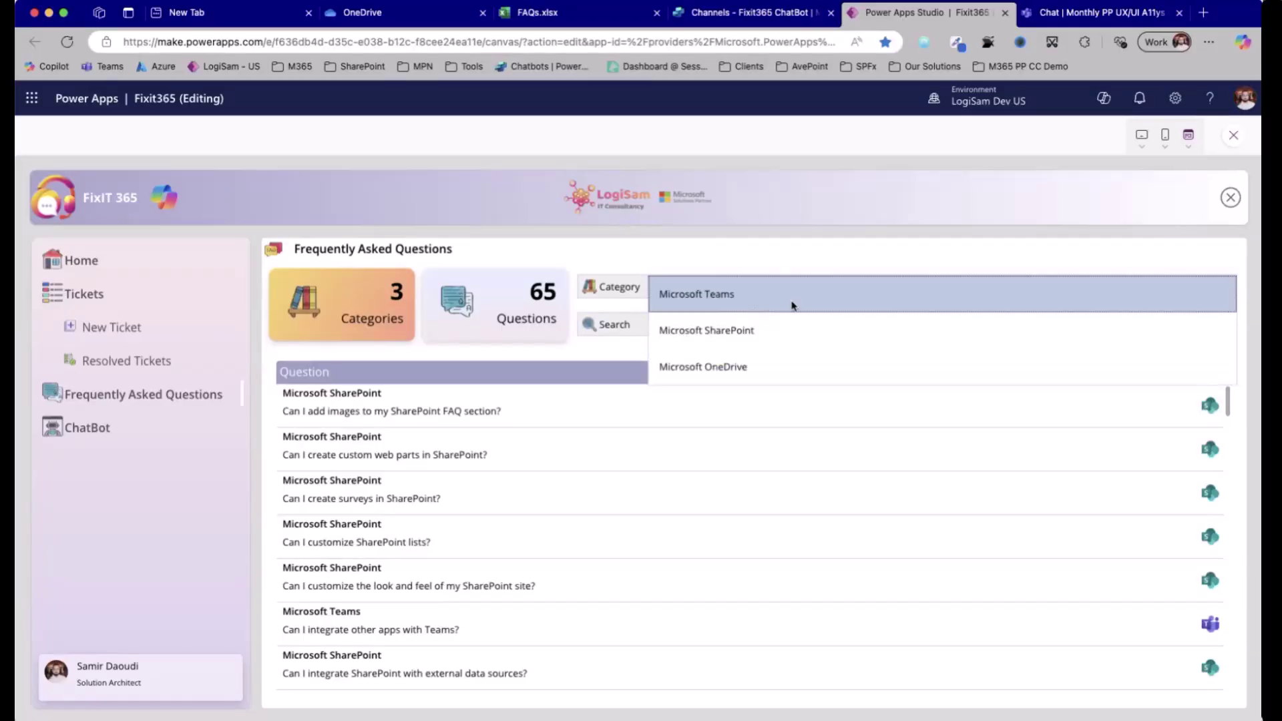
left_click(775, 330)
left_click(759, 322)
type("external")
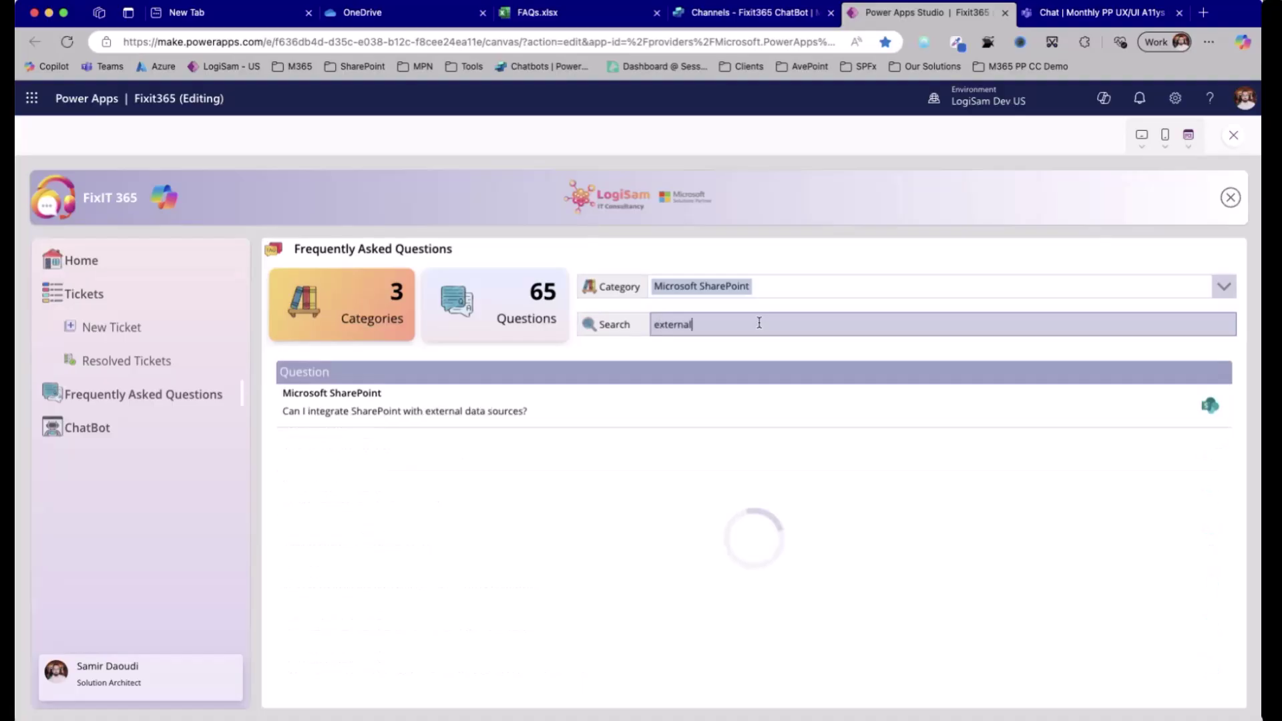
left_click(359, 414)
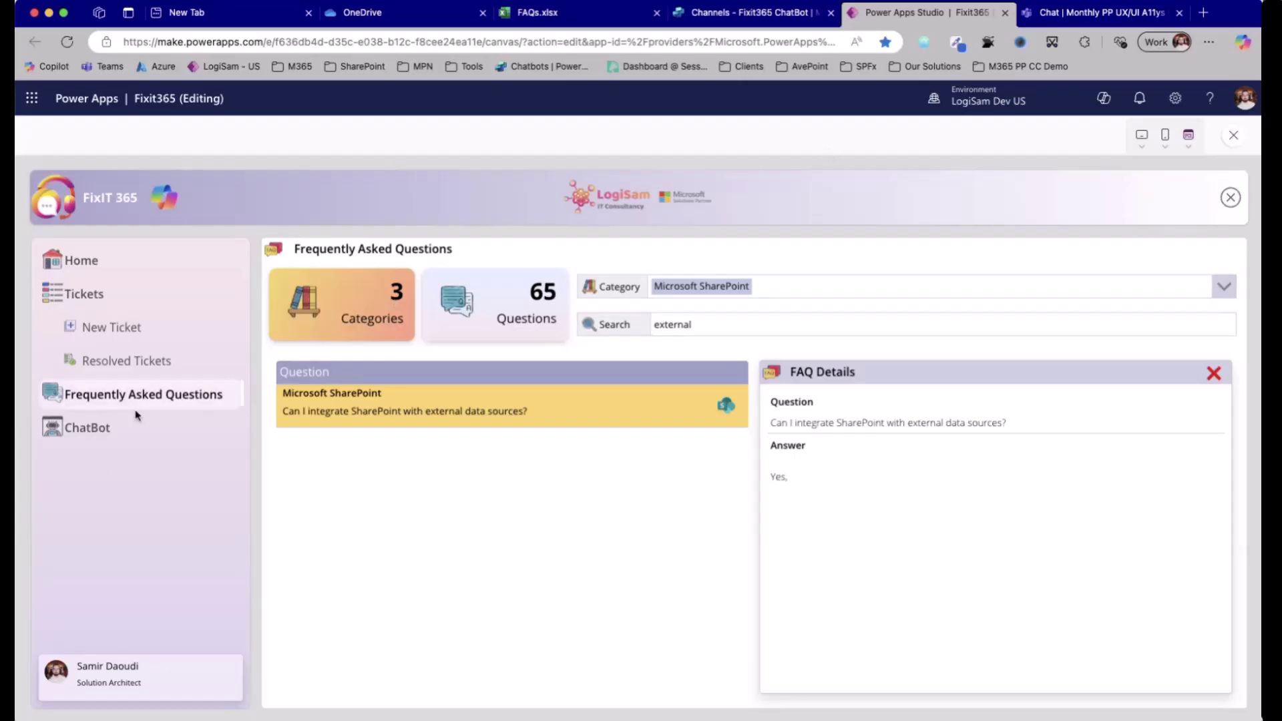
Step: View the user-side ChatBot page and close the app preview
left_click(131, 430)
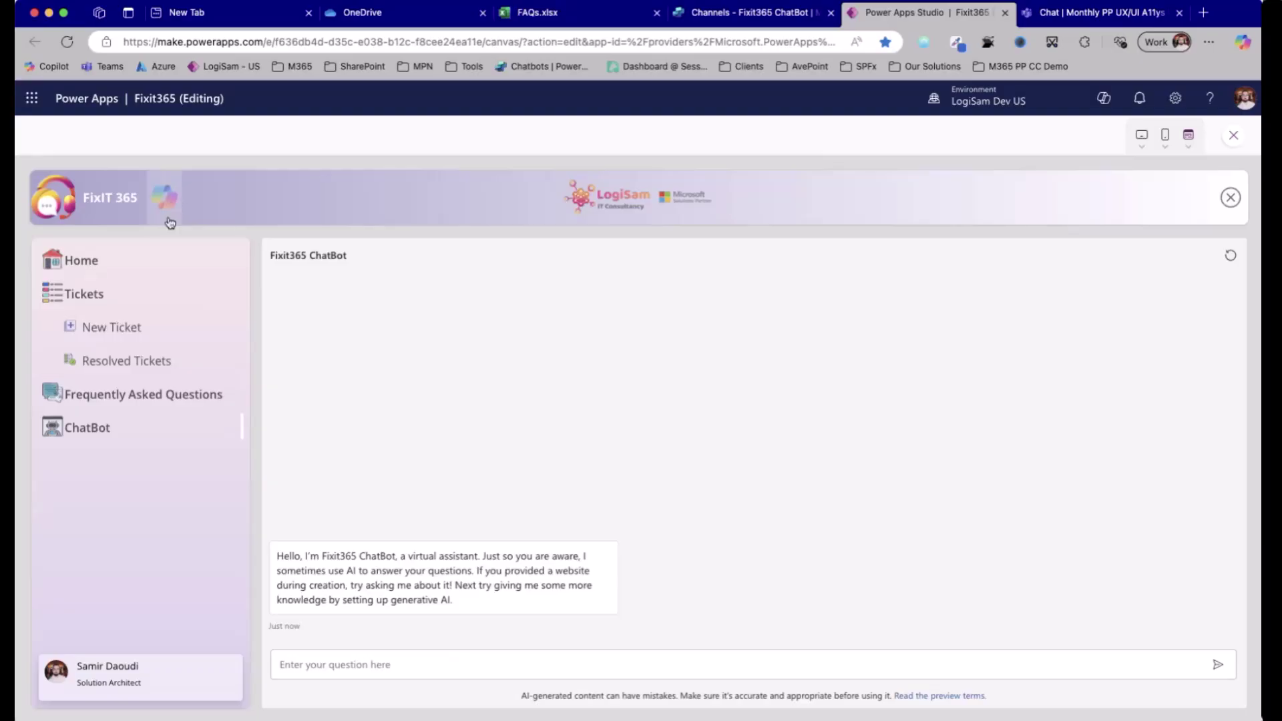
left_click(1234, 138)
Step: Return to the scrHome screen and preview the administrator view of the app again
scroll(161, 374, "up", 5)
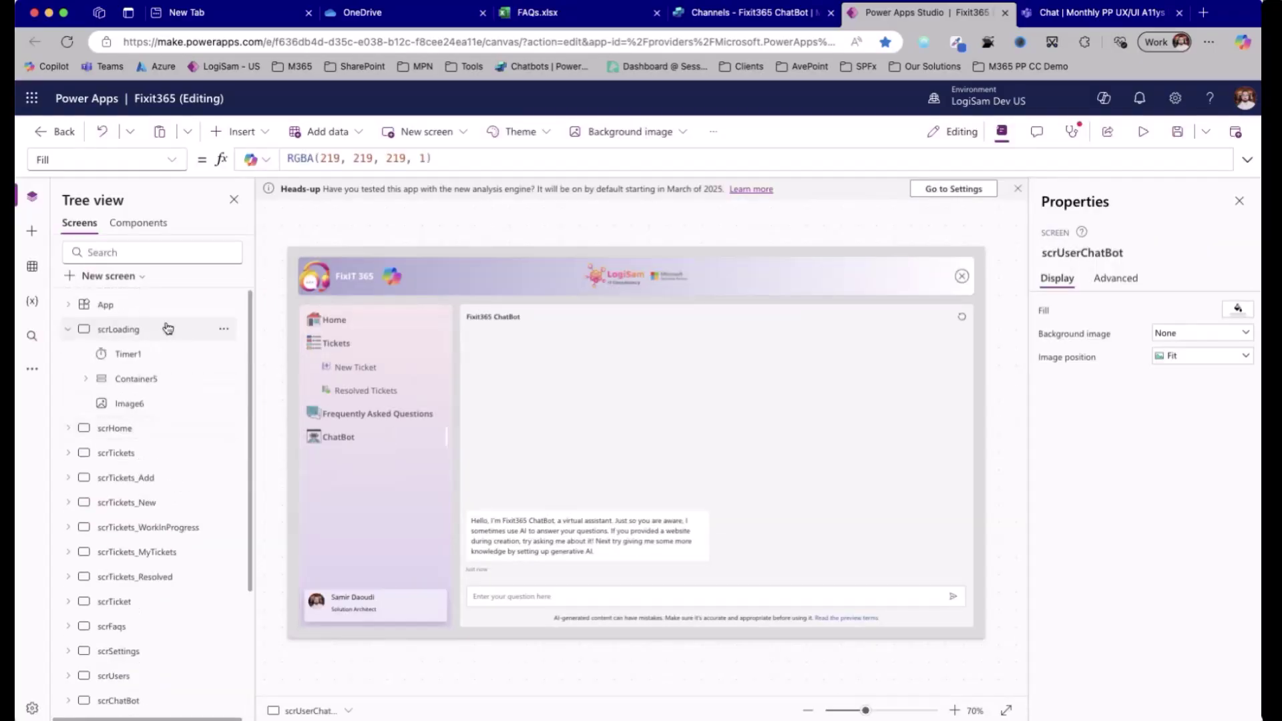
left_click(157, 427)
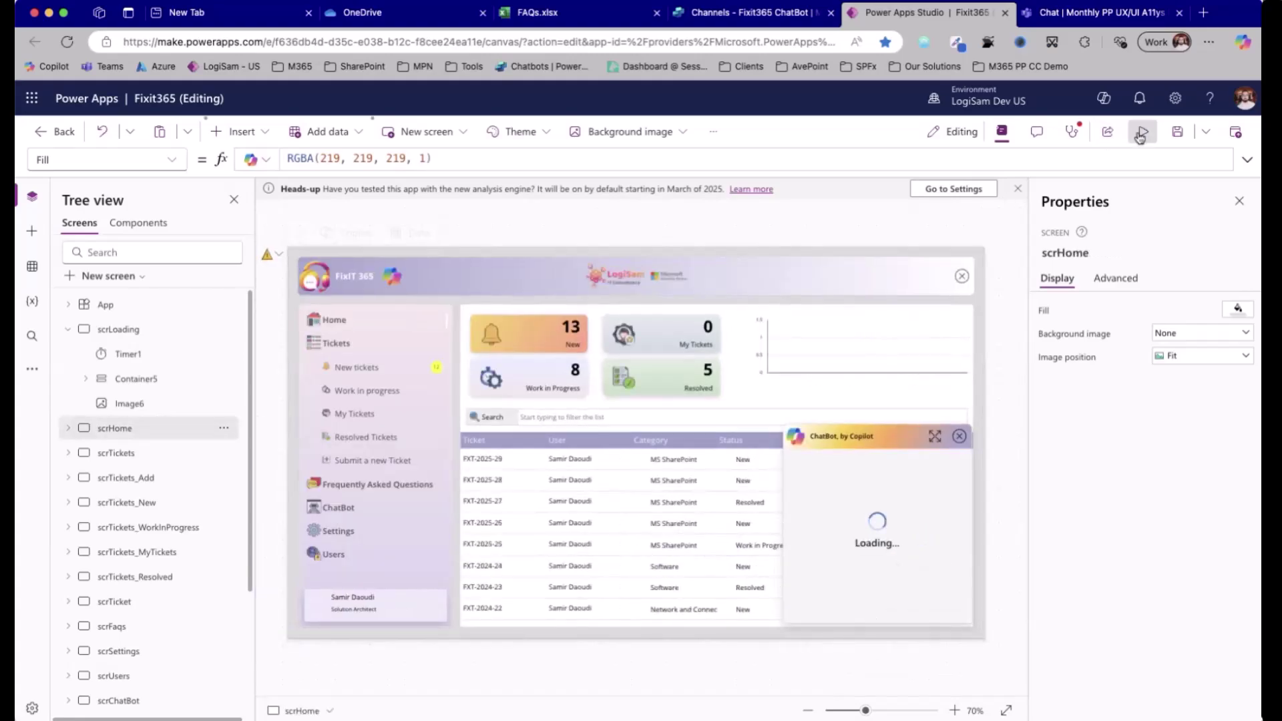
left_click(1140, 134)
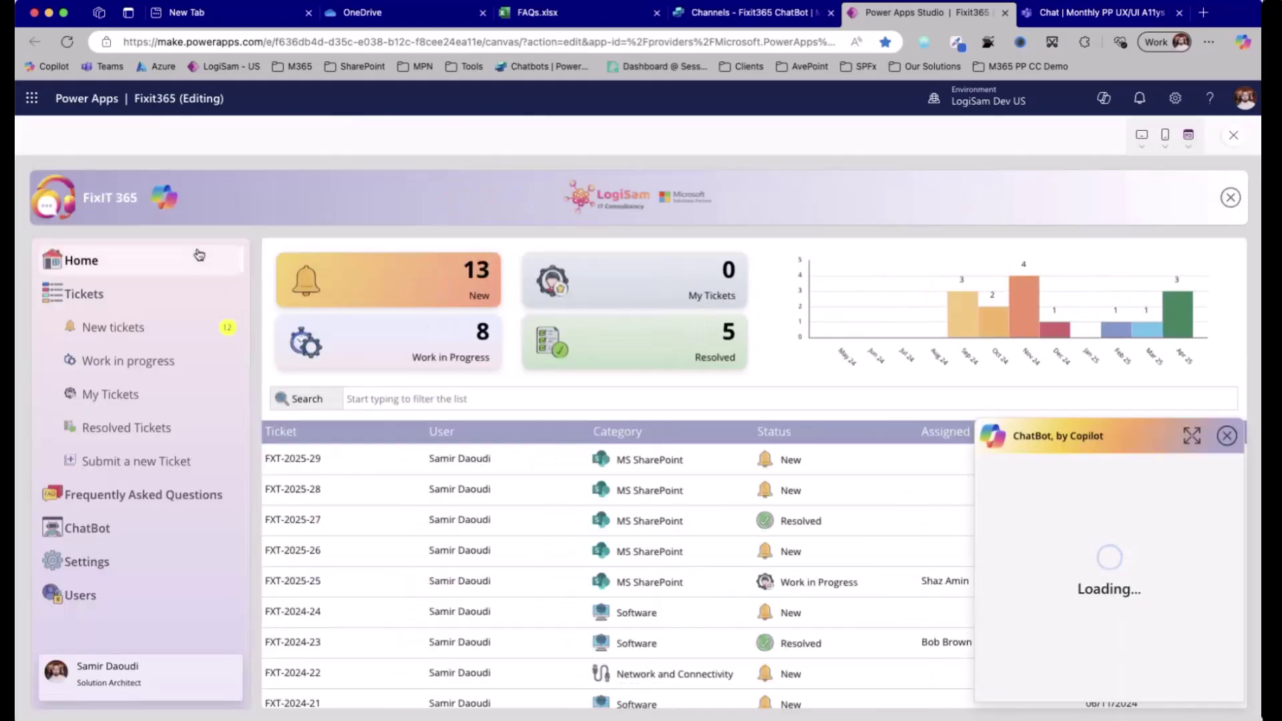
Step: Open the Copilot chatbot pop-up in the preview, switch it between normal and large size, and close both the pop-up and the preview
left_click(170, 202)
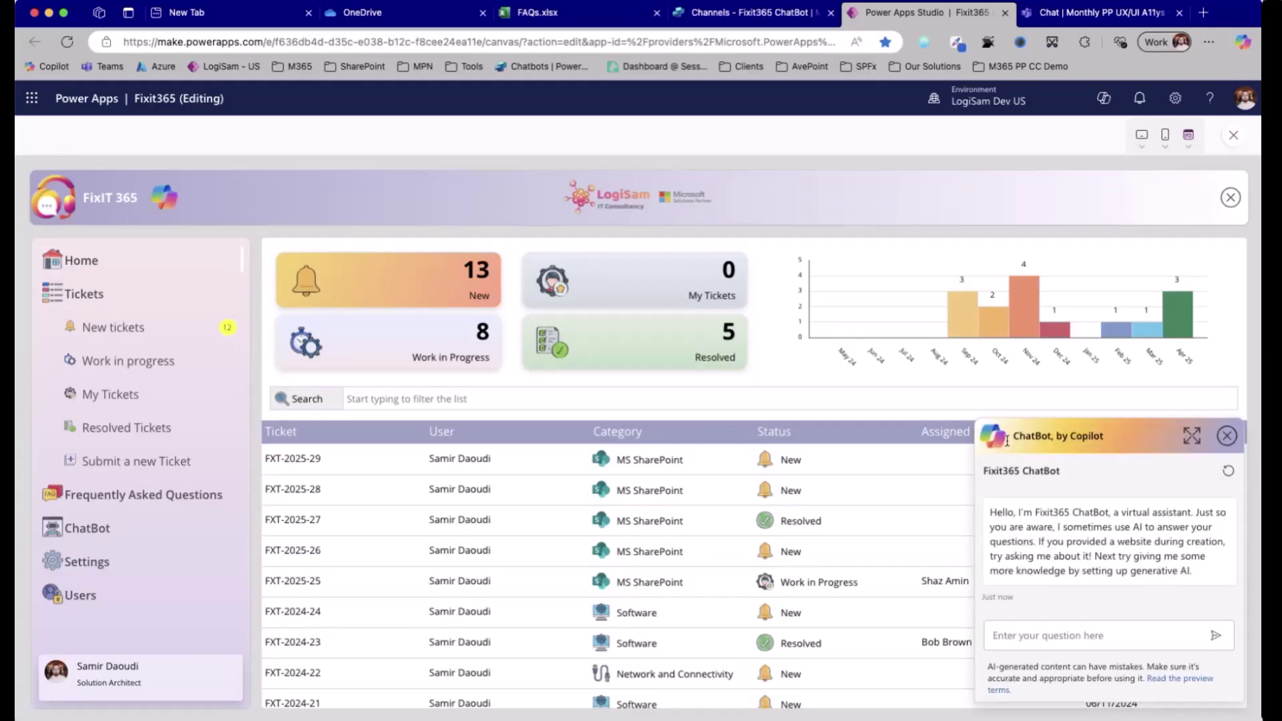
left_click(1192, 436)
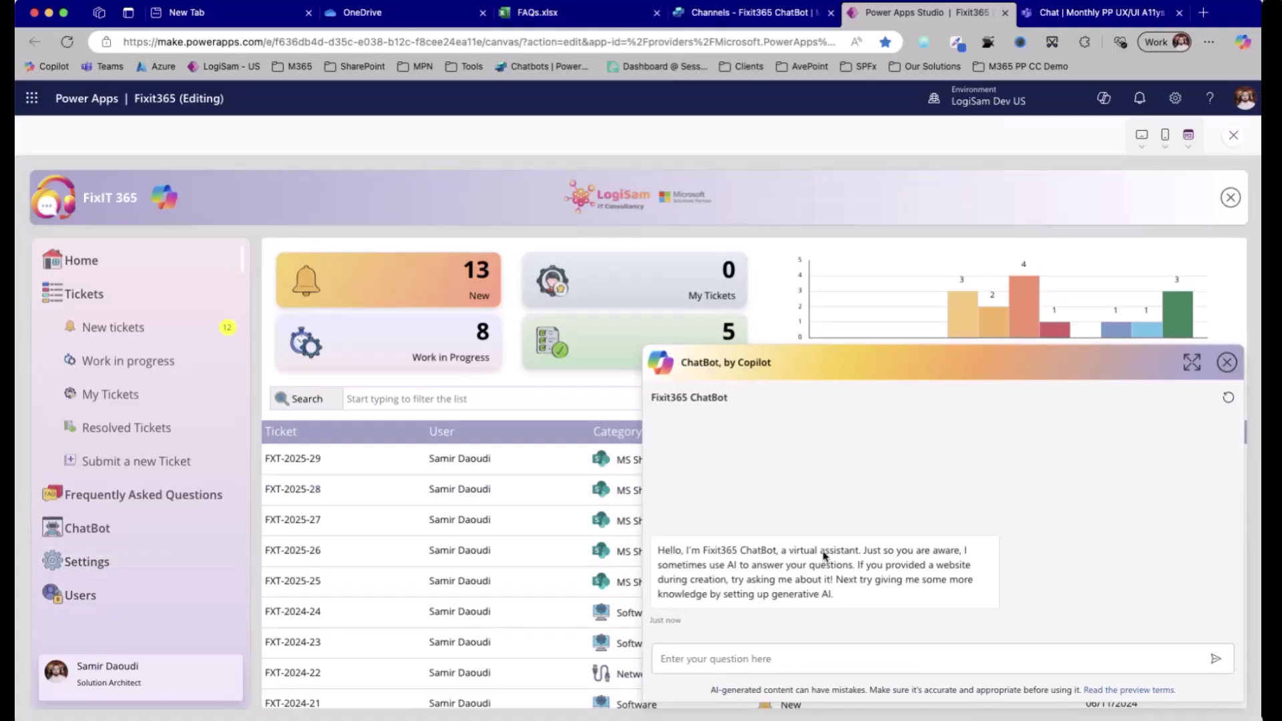
left_click(1192, 363)
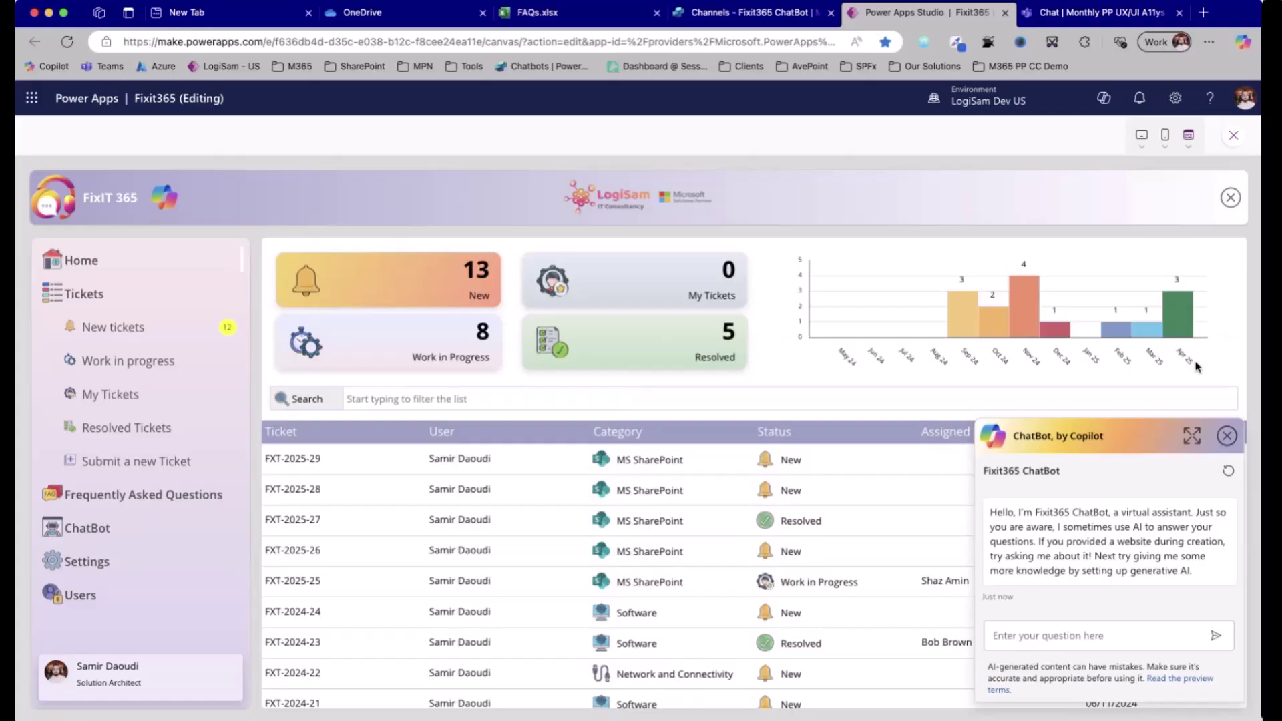
left_click(1191, 436)
left_click(1228, 362)
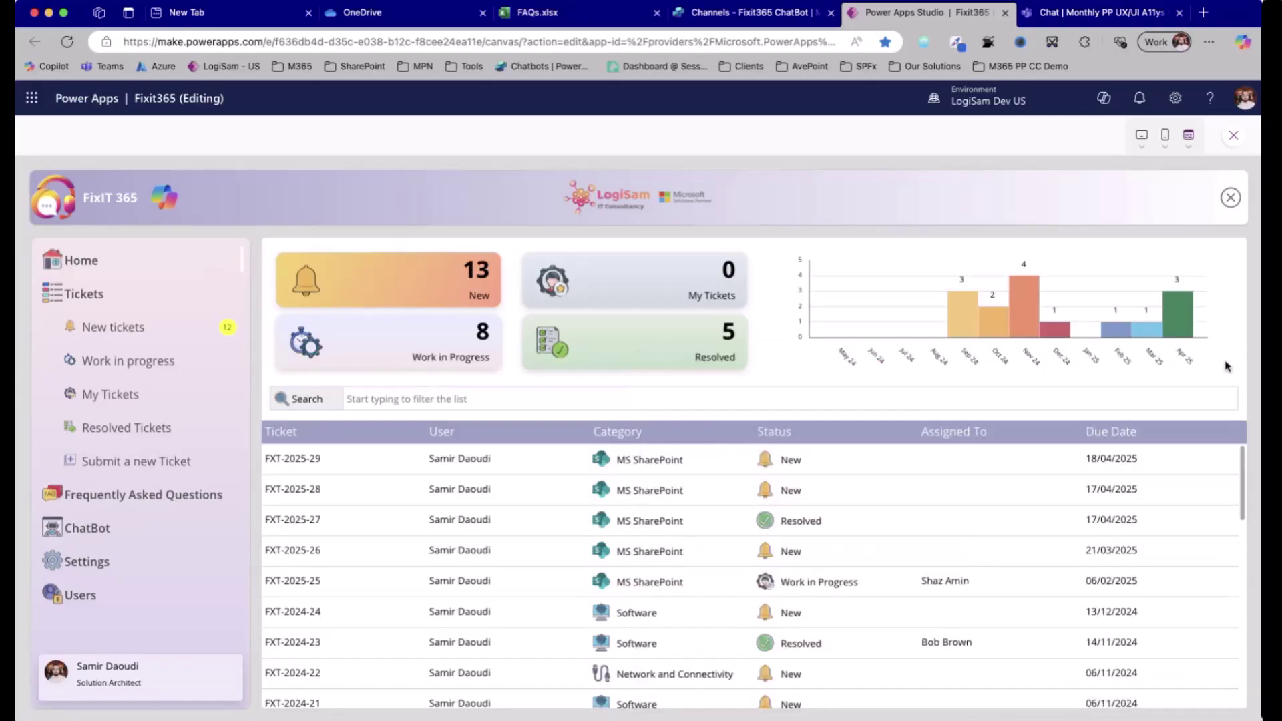
left_click(1236, 136)
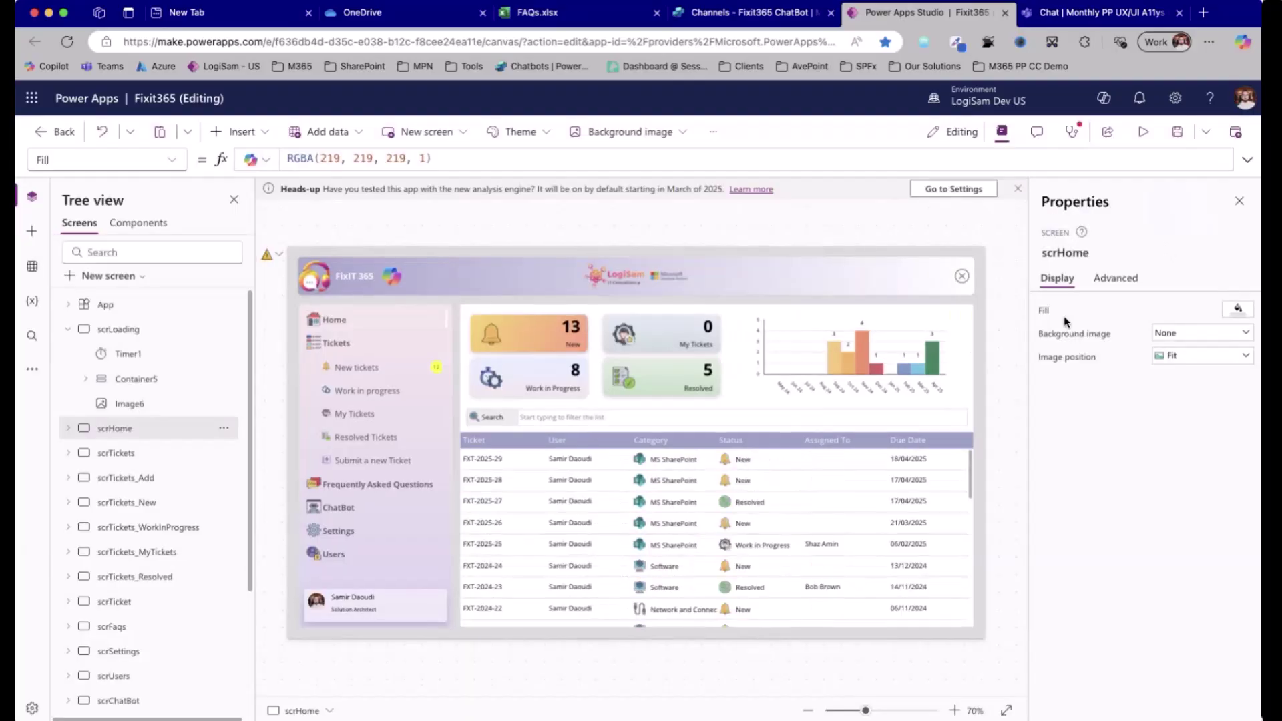
Step: Inspect the OnSelect formula of the Copilot button in the comHeader component, focusing on the varShowCopilot variable
left_click(138, 223)
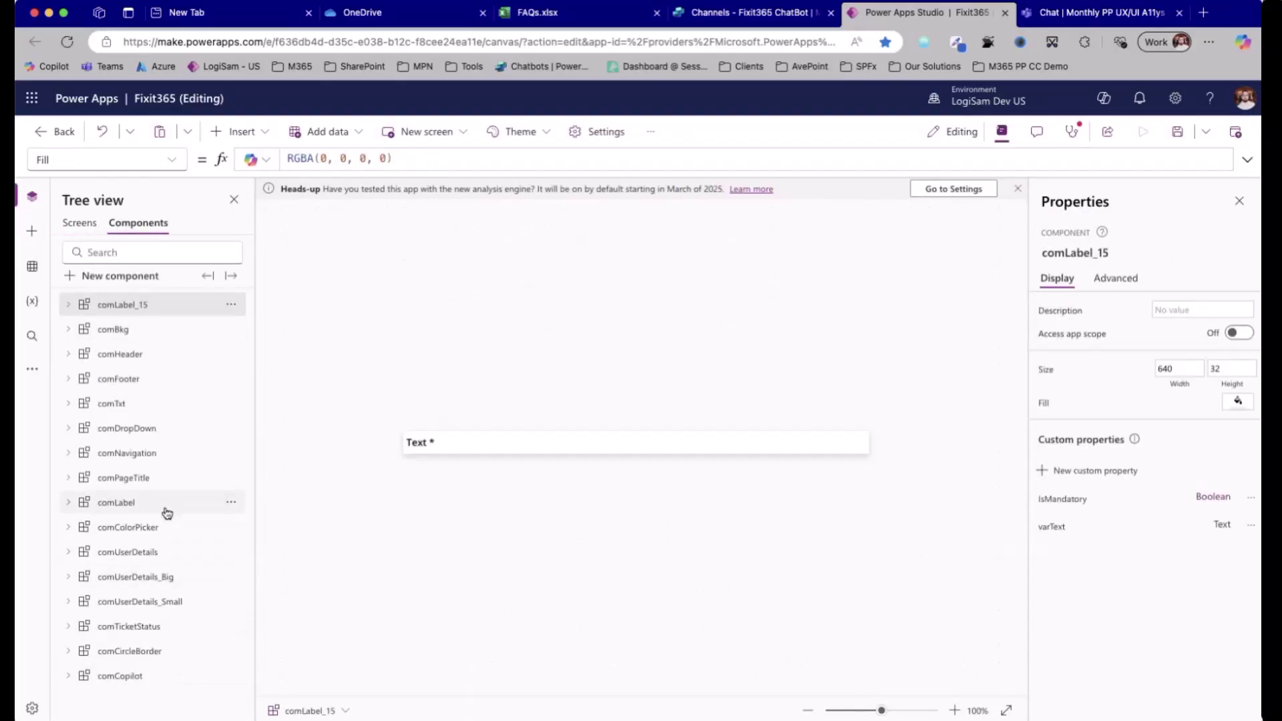
left_click(166, 362)
left_click(385, 446)
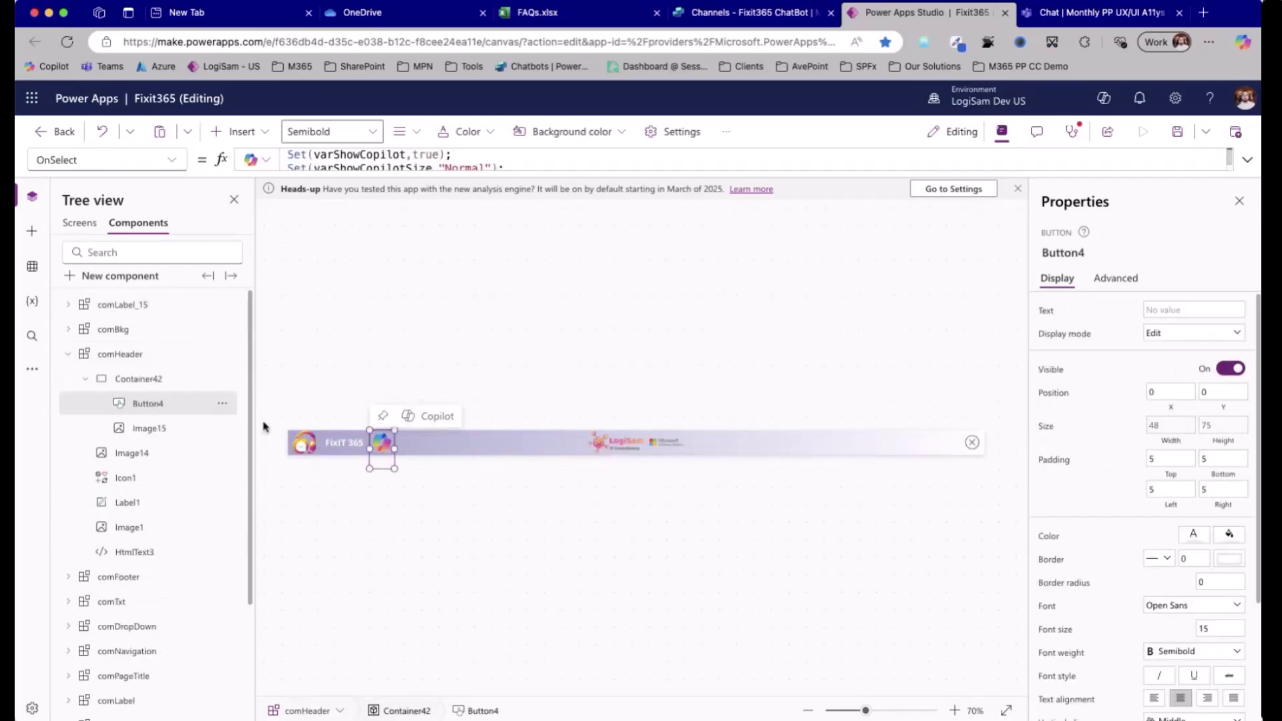
left_click(188, 431)
left_click(186, 406)
left_click(493, 168)
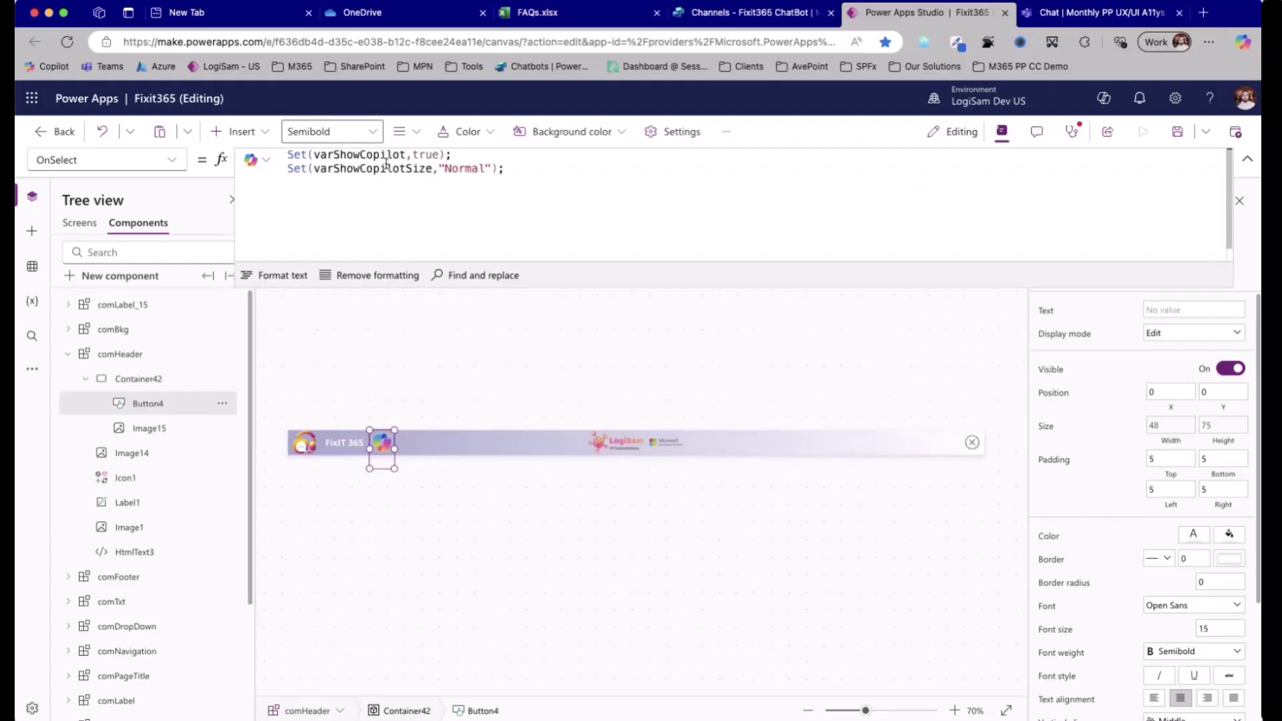
double_click(363, 157)
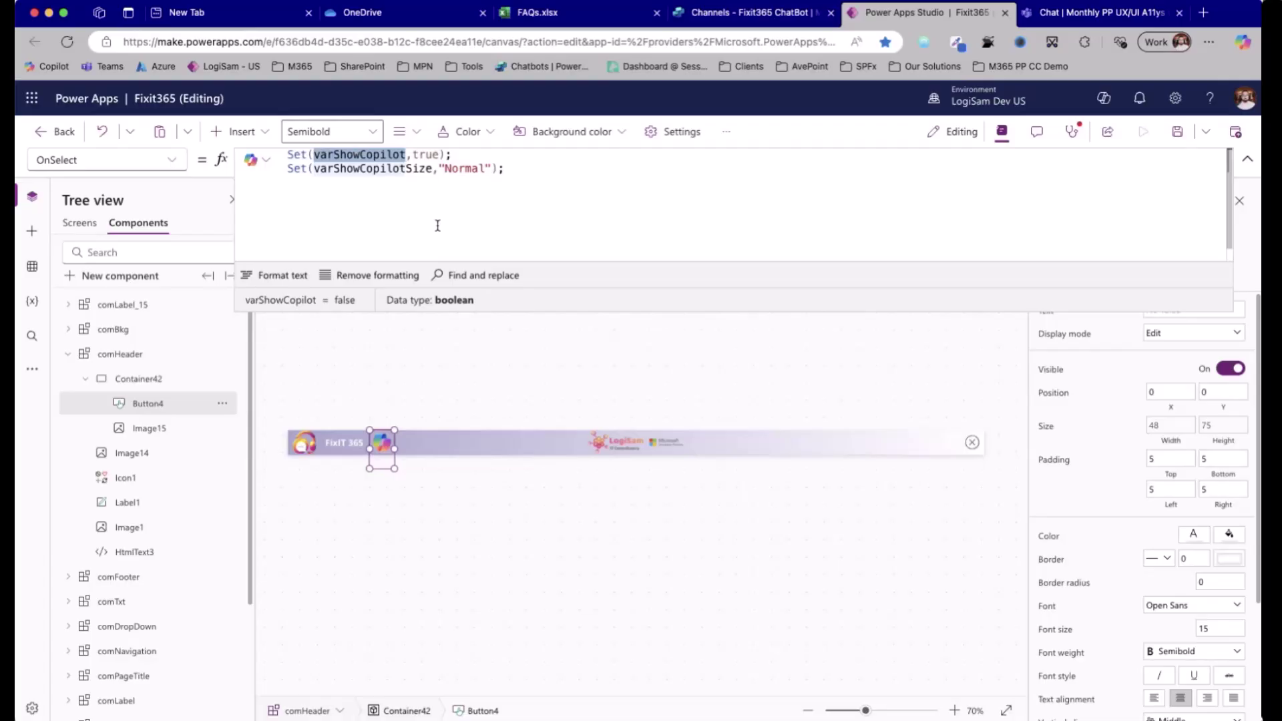
Step: Glance at the app screens, return to the components, and check the comHeader component's Access app scope setting
left_click(79, 223)
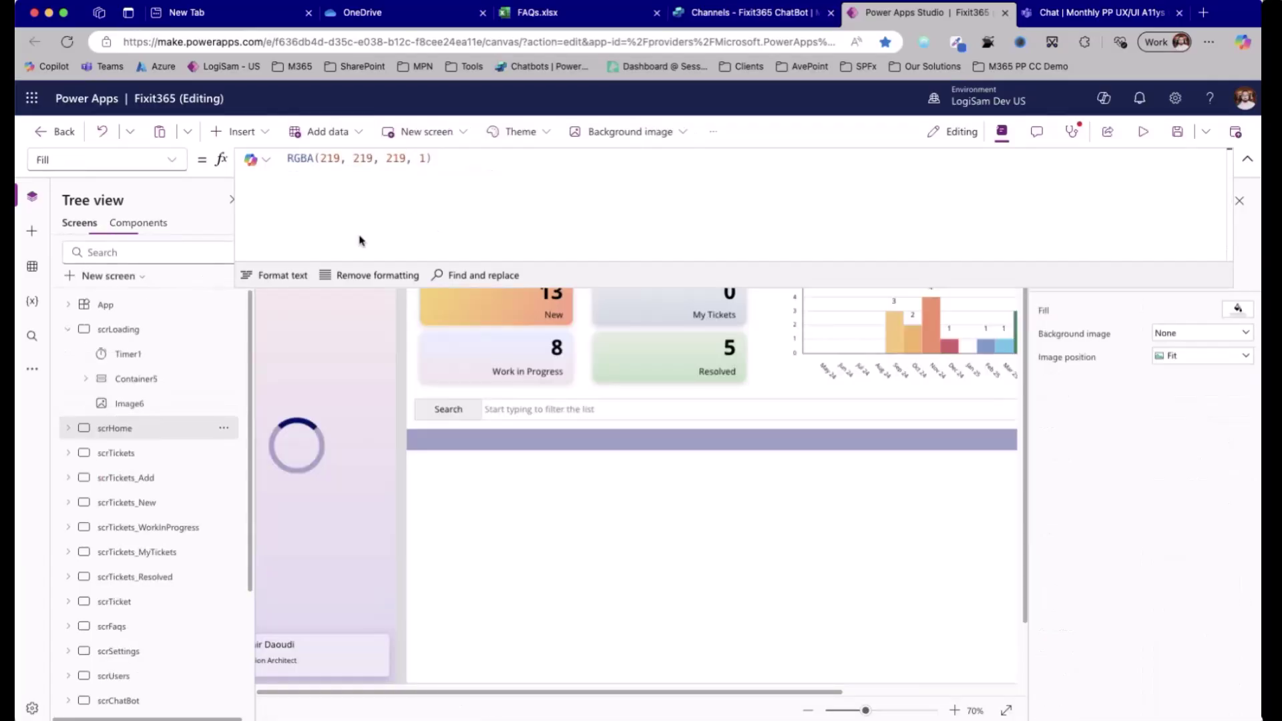
left_click(145, 230)
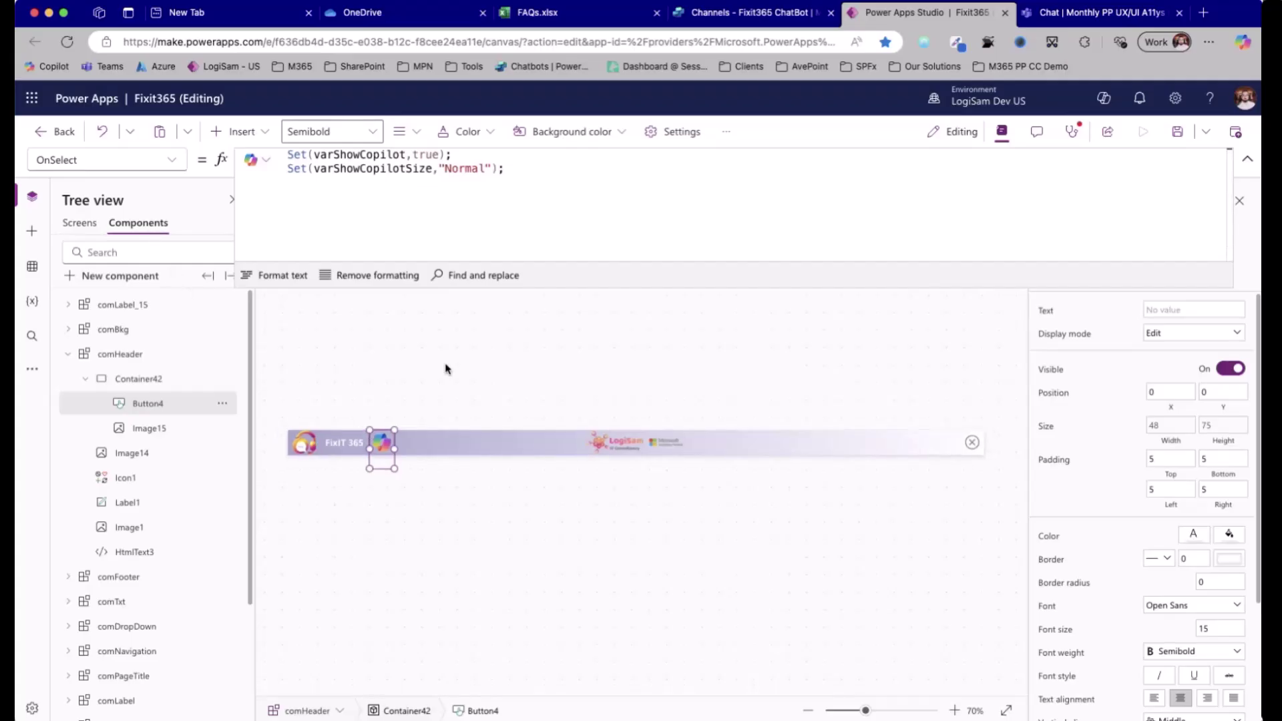
left_click(446, 368)
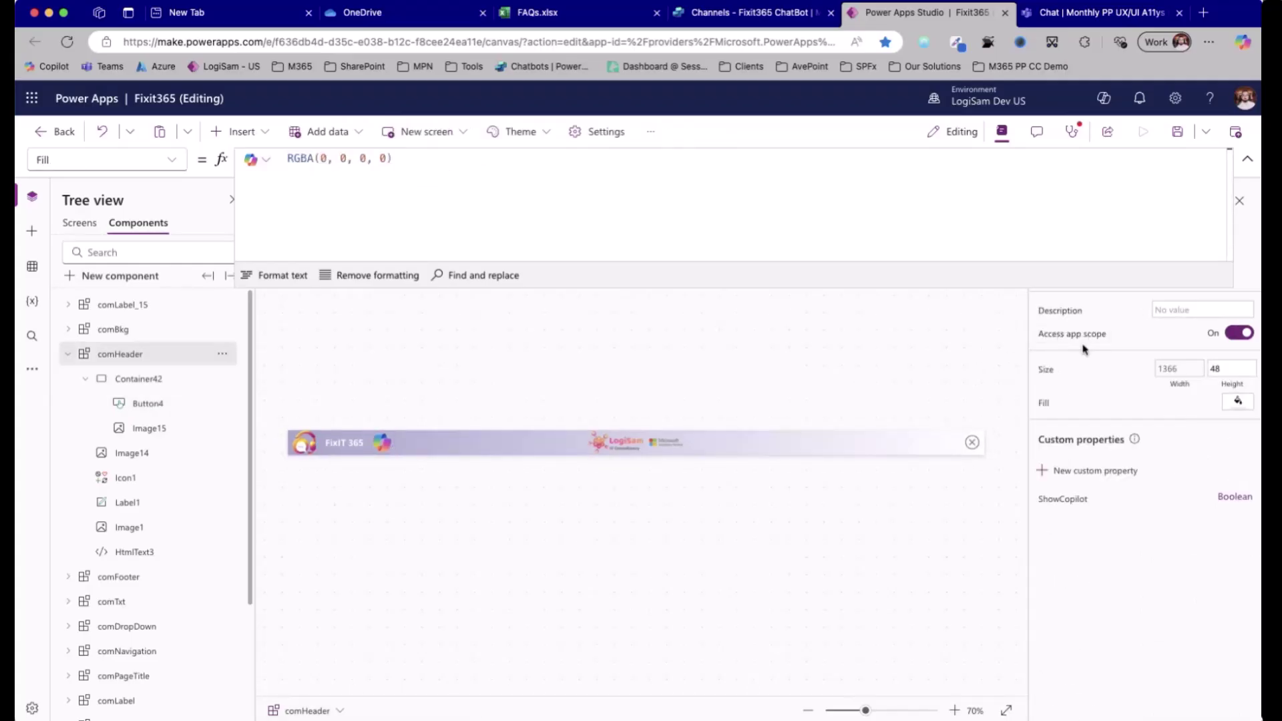
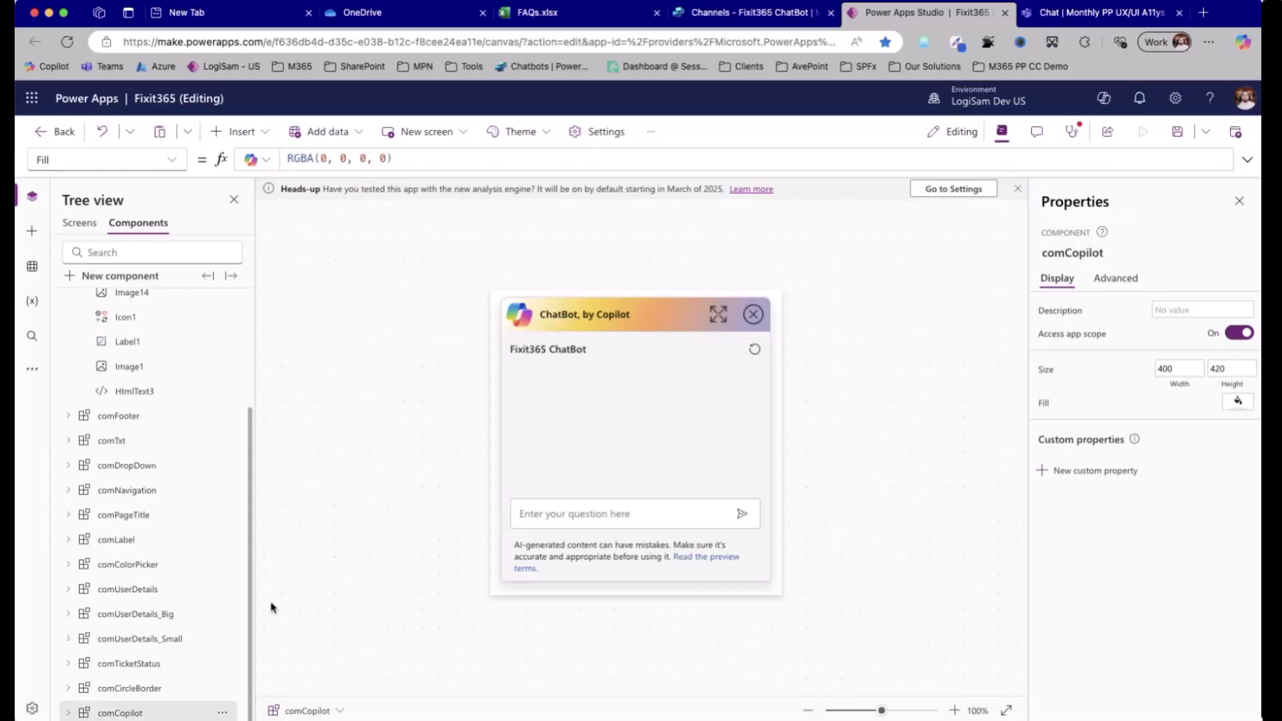
Step: Expand the comCopilot component's nested containers and inspect its header's Copilot image, title label and close icon
left_click(67, 713)
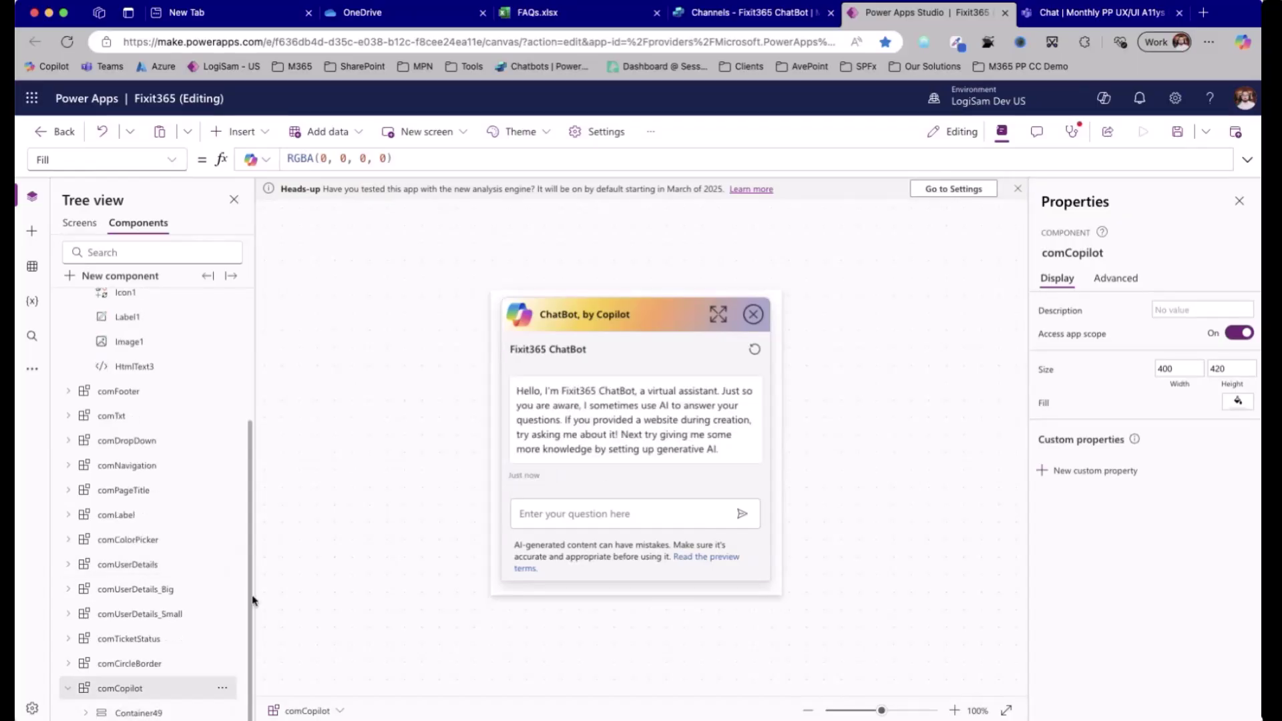
left_click(86, 712)
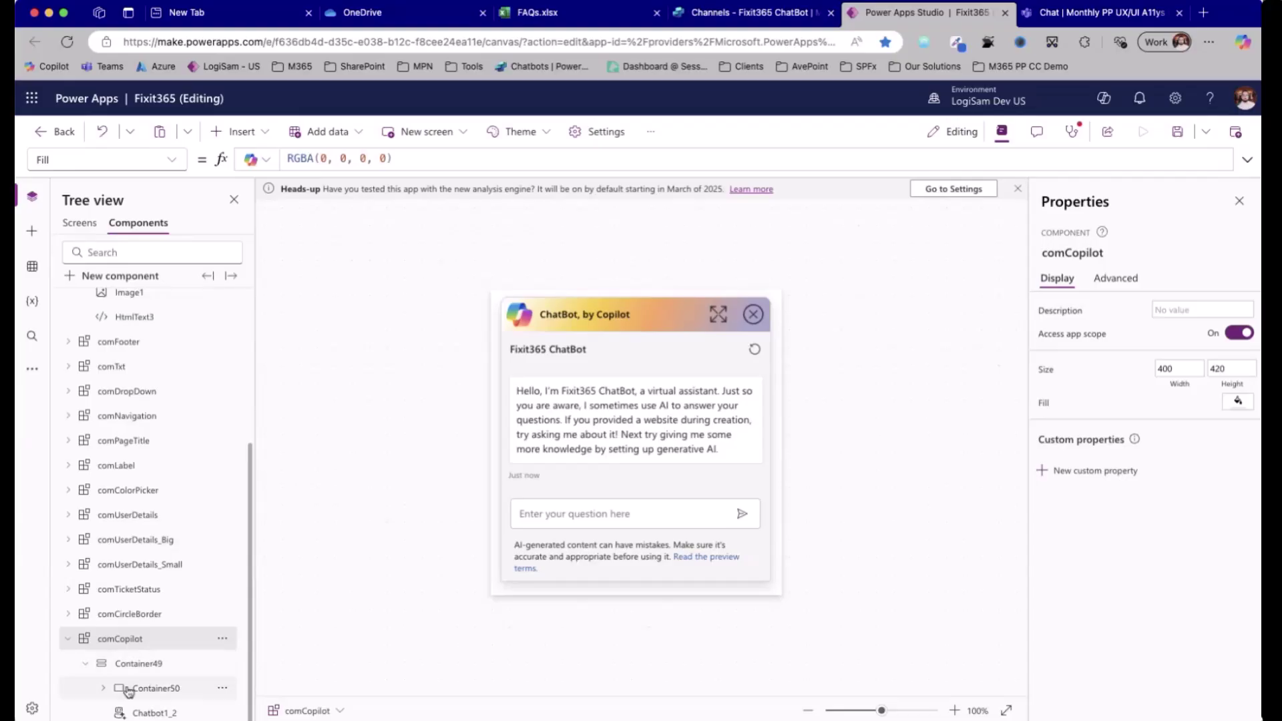
left_click(103, 688)
left_click(542, 313)
left_click(519, 314)
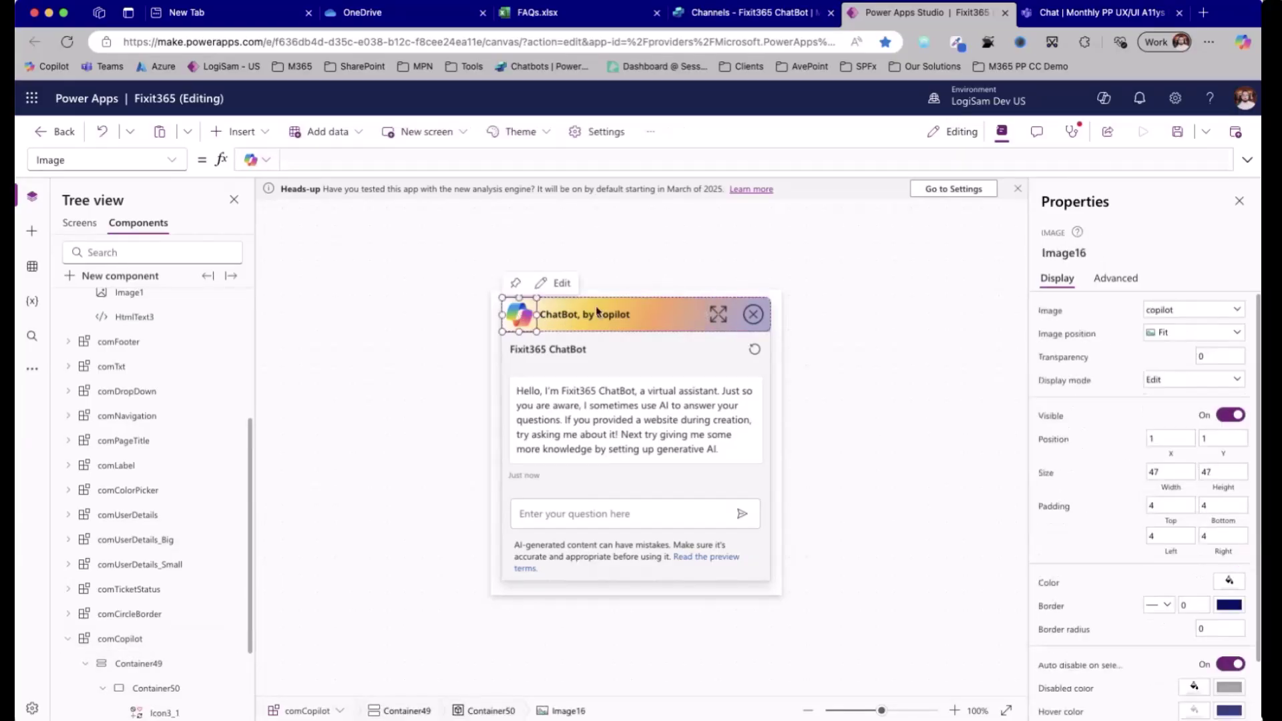
left_click(555, 314)
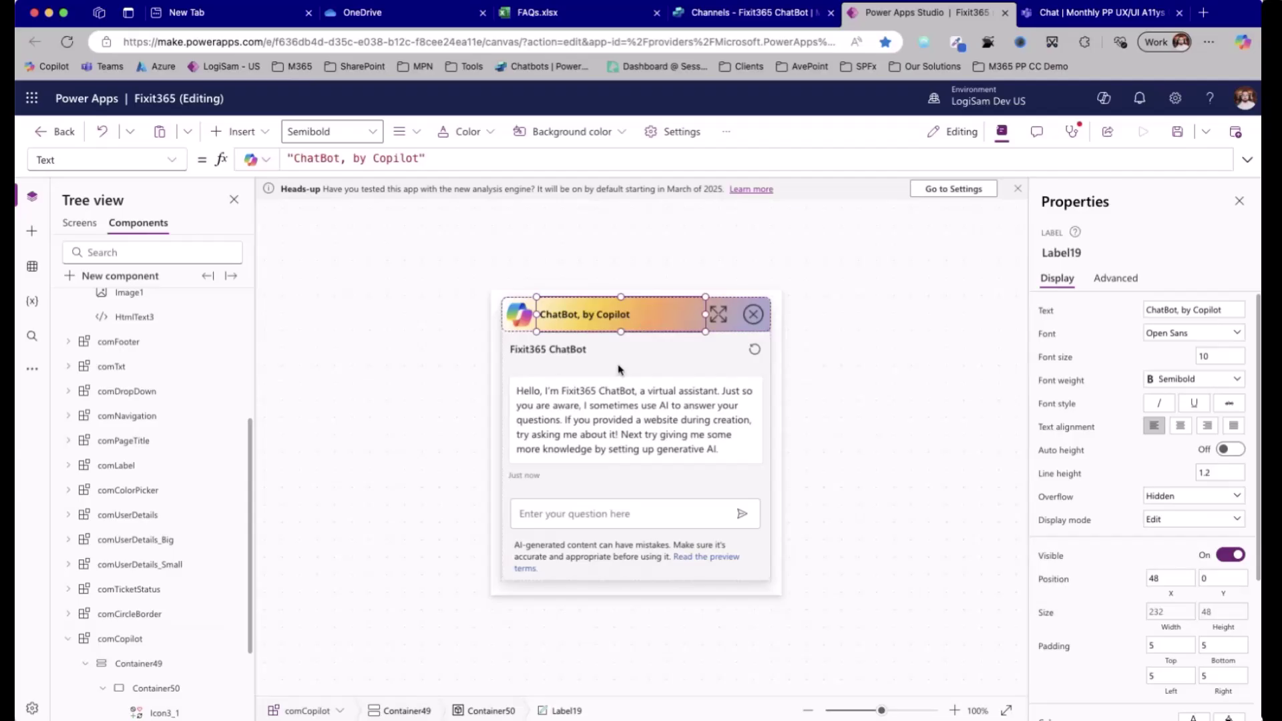
left_click(721, 314)
left_click(755, 313)
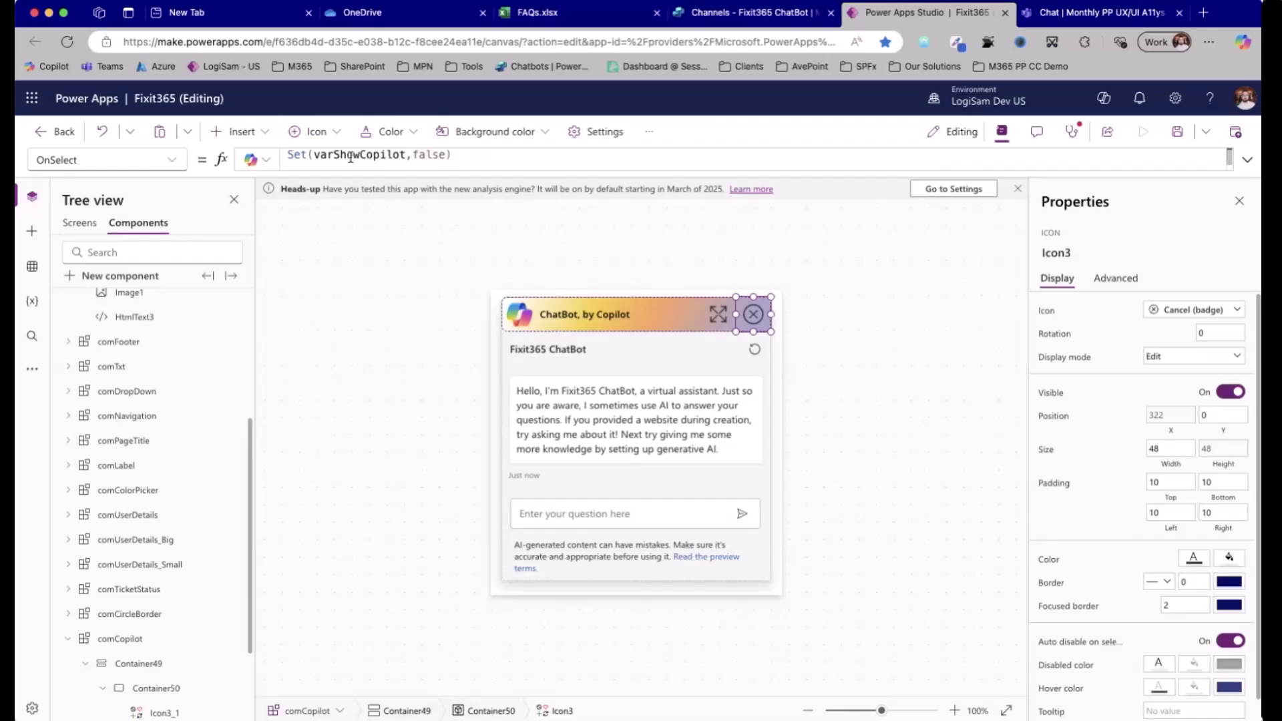
Step: Examine the full OnSelect formula of the comCopilot expand icon, which toggles varShowCopilotSize between Normal and Large
left_click(724, 316)
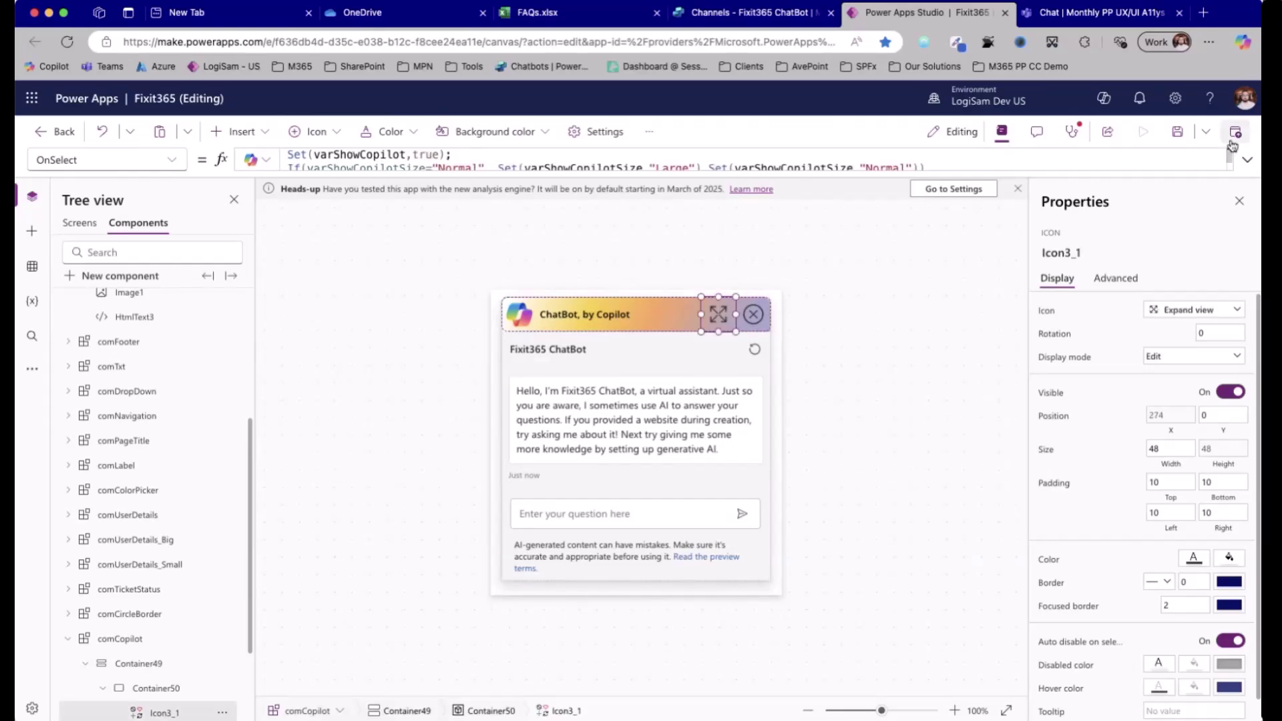
left_click(1247, 160)
left_click(548, 169)
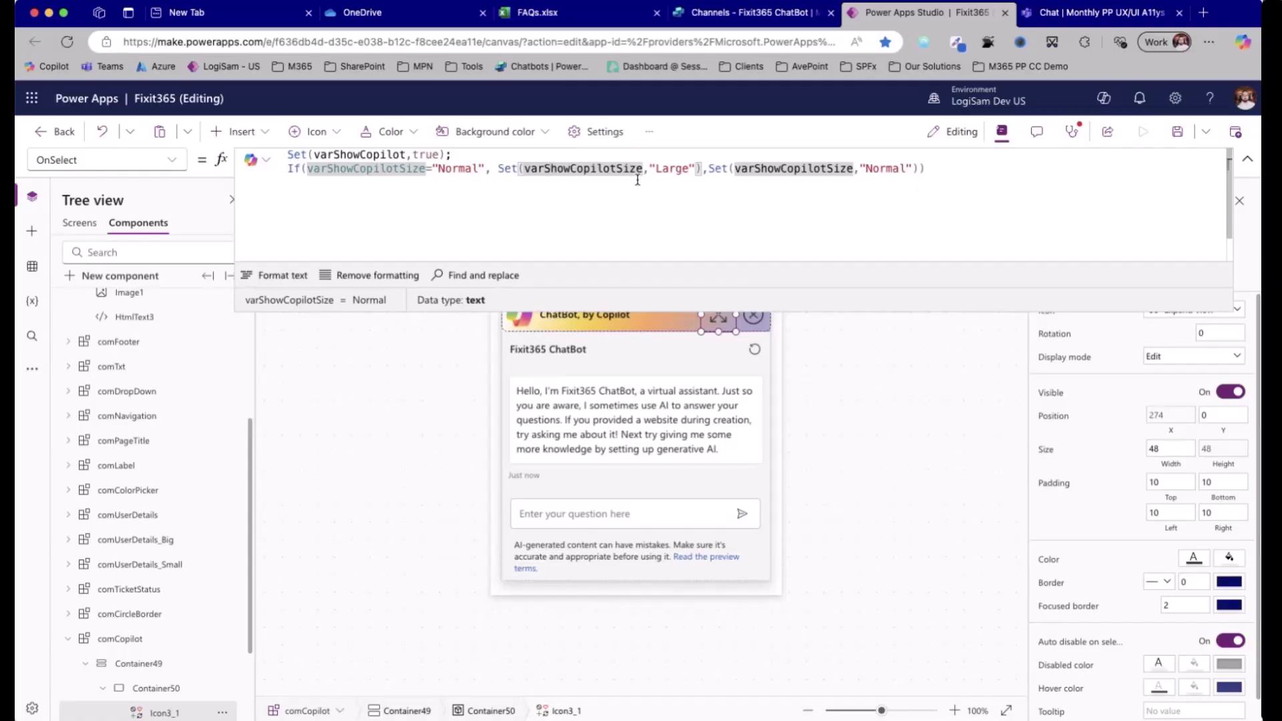
left_click(1247, 159)
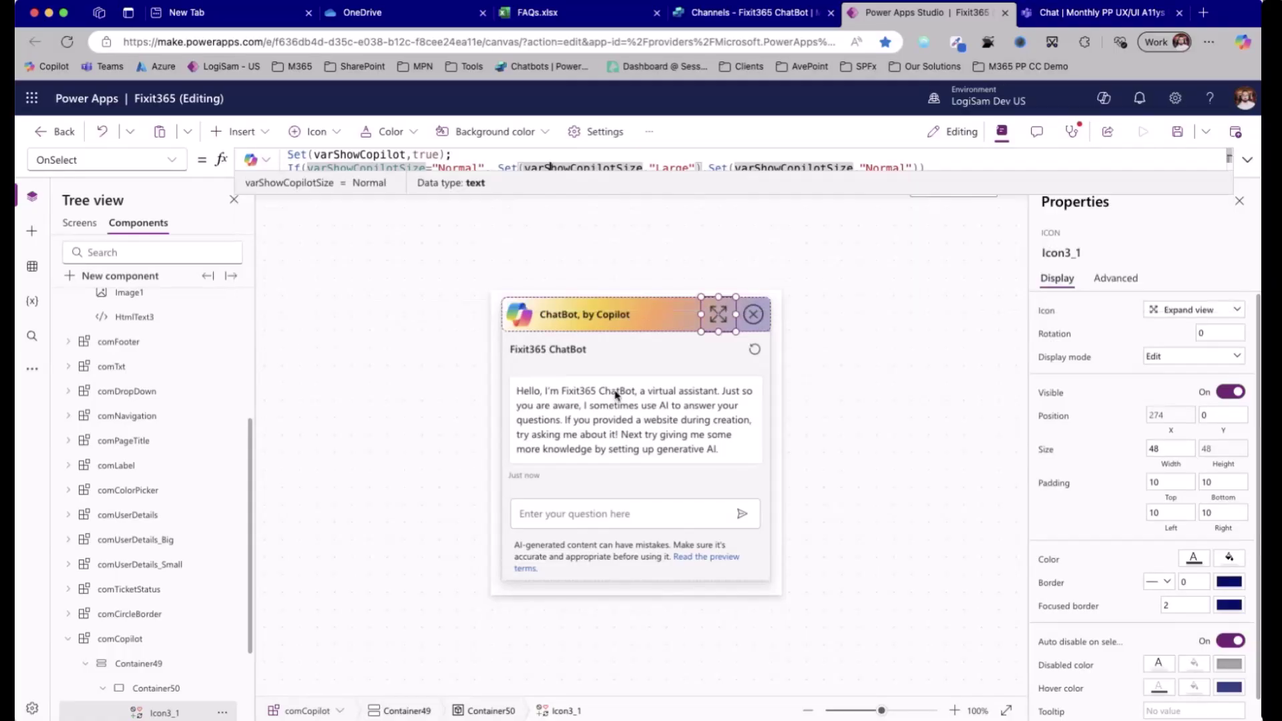
Step: View the chatbot control's properties, and look up the "copilot" preview features in the app's update settings
left_click(528, 436)
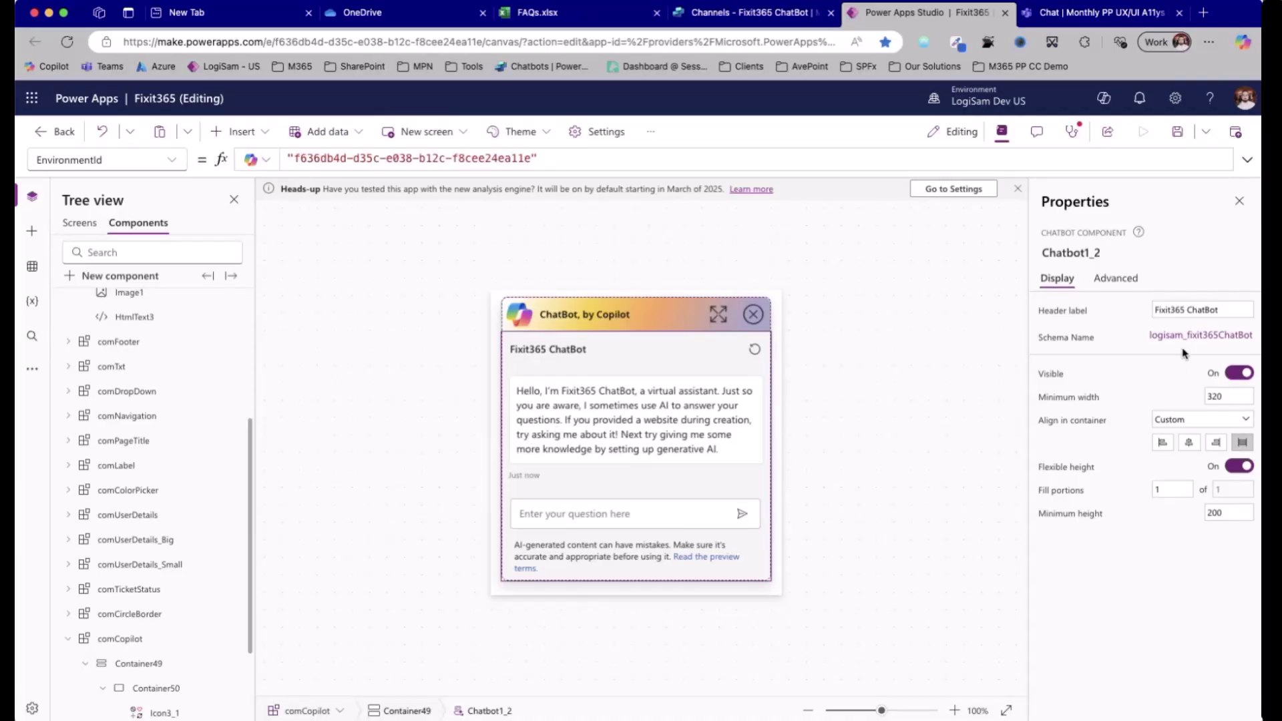
left_click(590, 135)
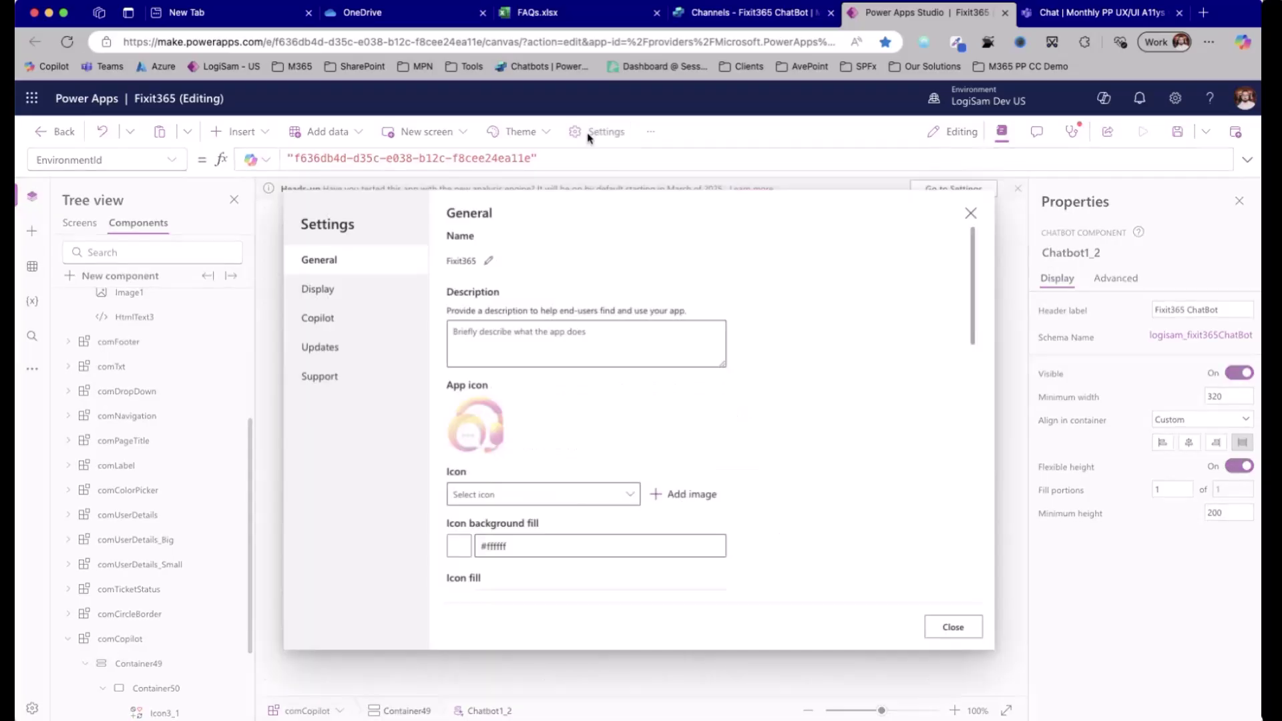
left_click(339, 344)
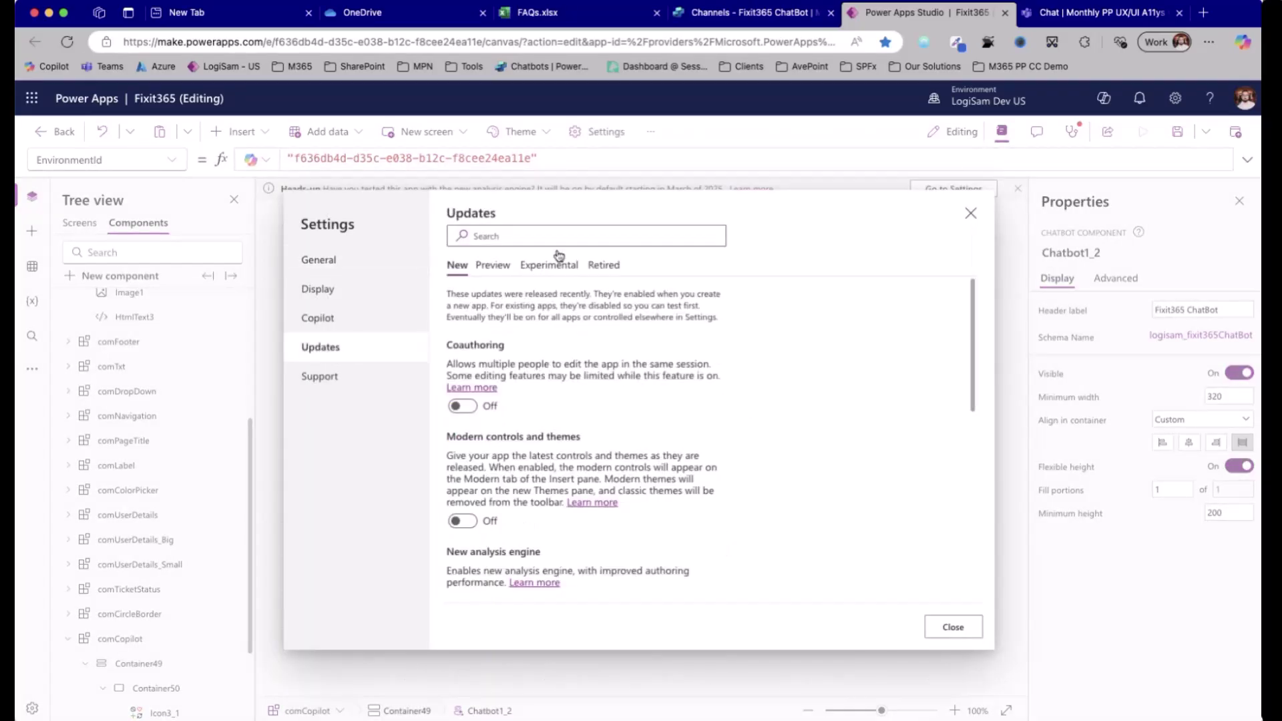
left_click(581, 227)
type("copilot")
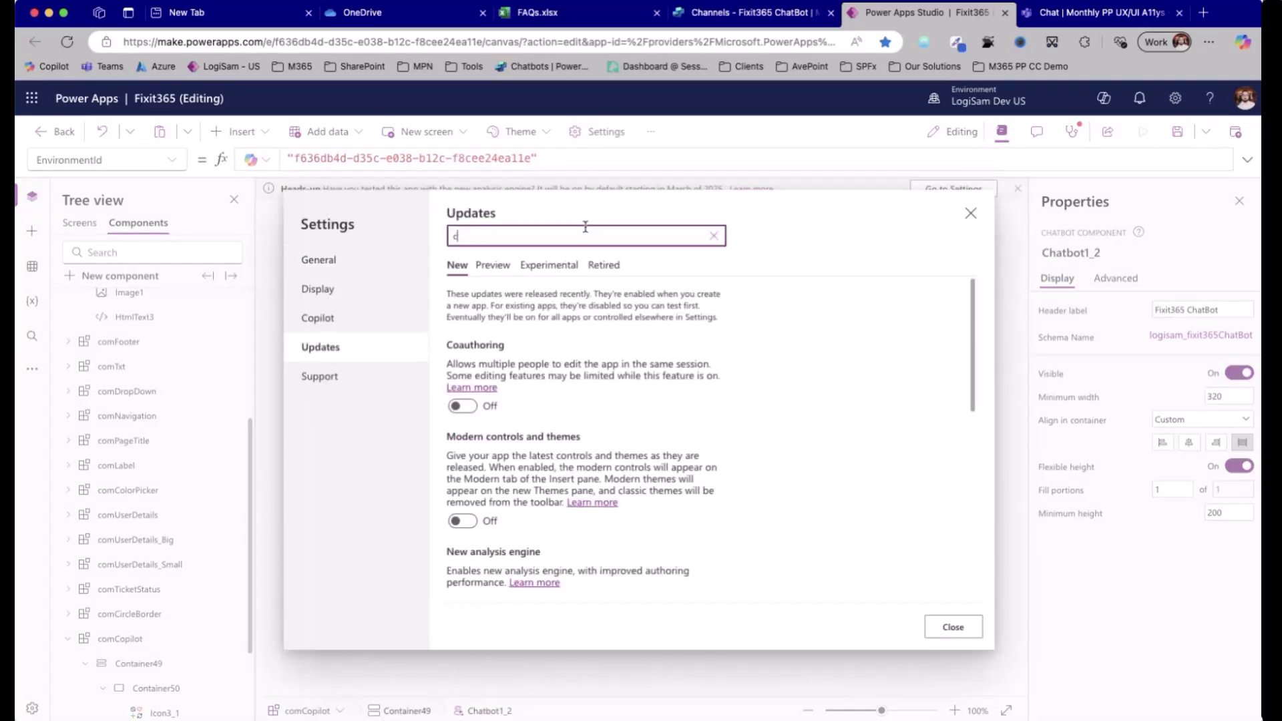
left_click(490, 266)
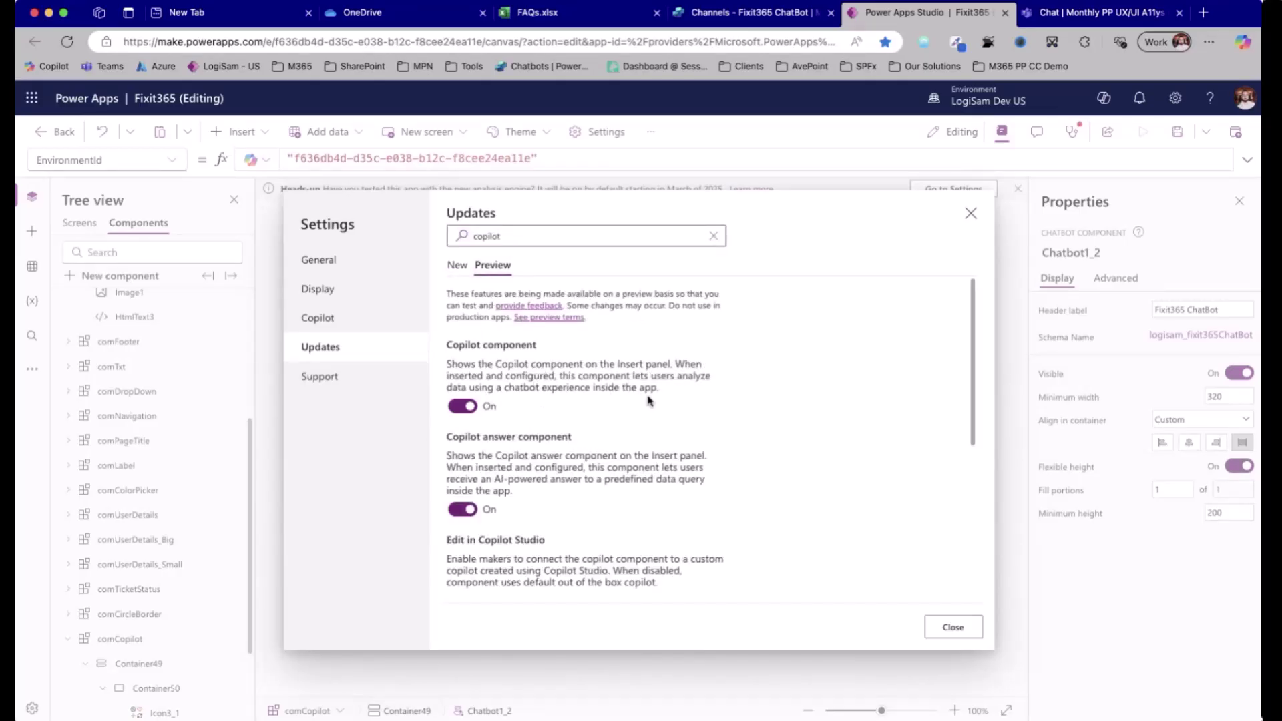
left_click(970, 219)
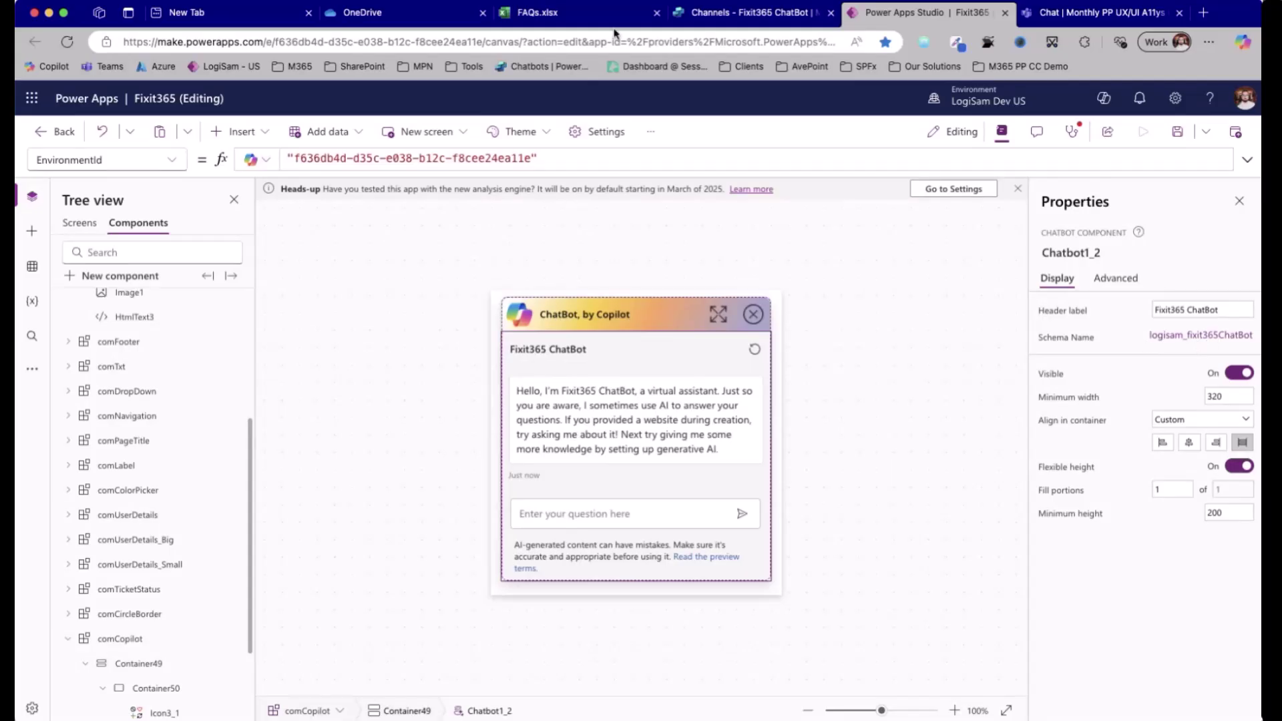
Step: View the Fixit365 ChatBot agent's channels in Copilot Studio and return to the app's screens in Power Apps Studio
left_click(755, 12)
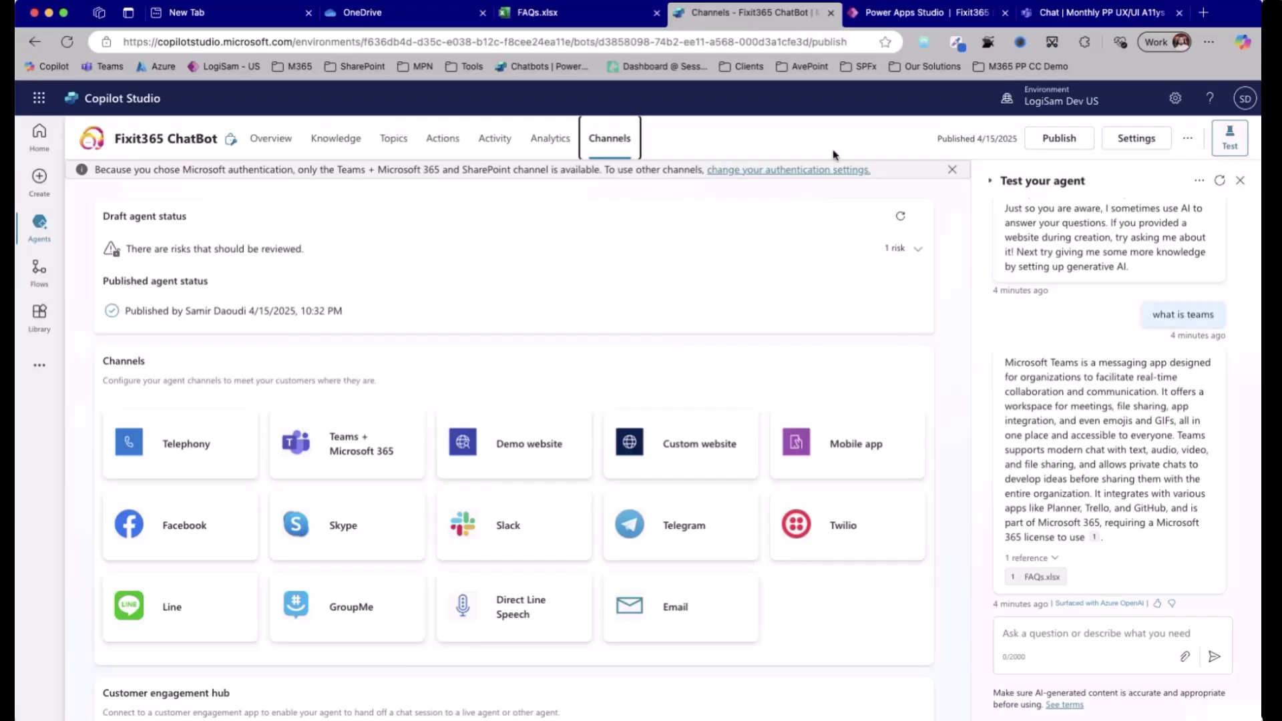
key("ctrl+Tab")
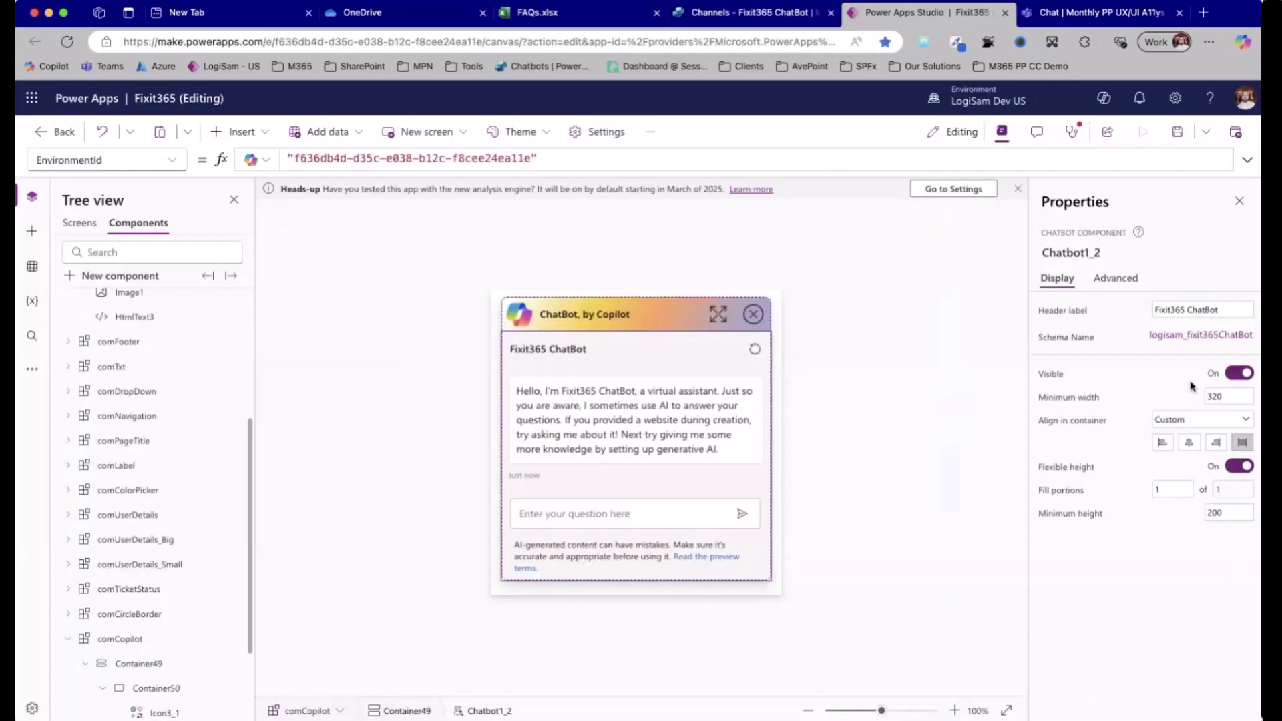
left_click(90, 229)
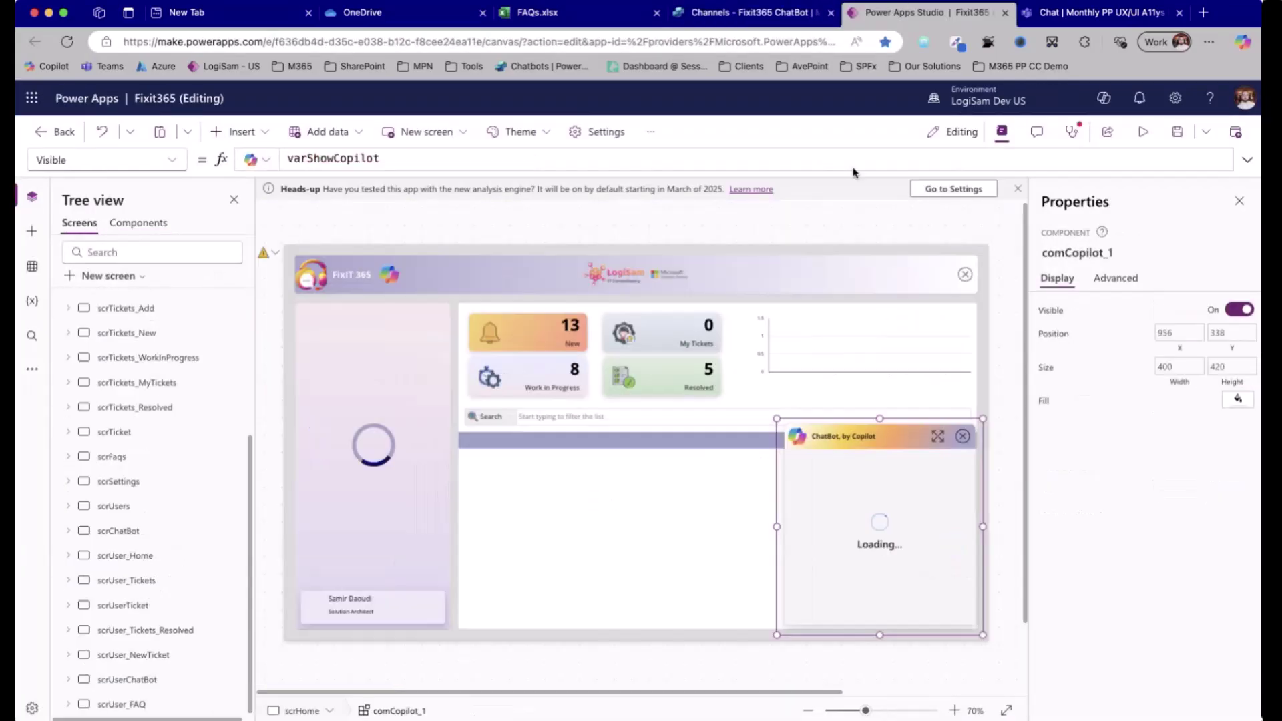
Step: Open ticket FXT-2025-29 in the app preview and select its details text
left_click(1144, 131)
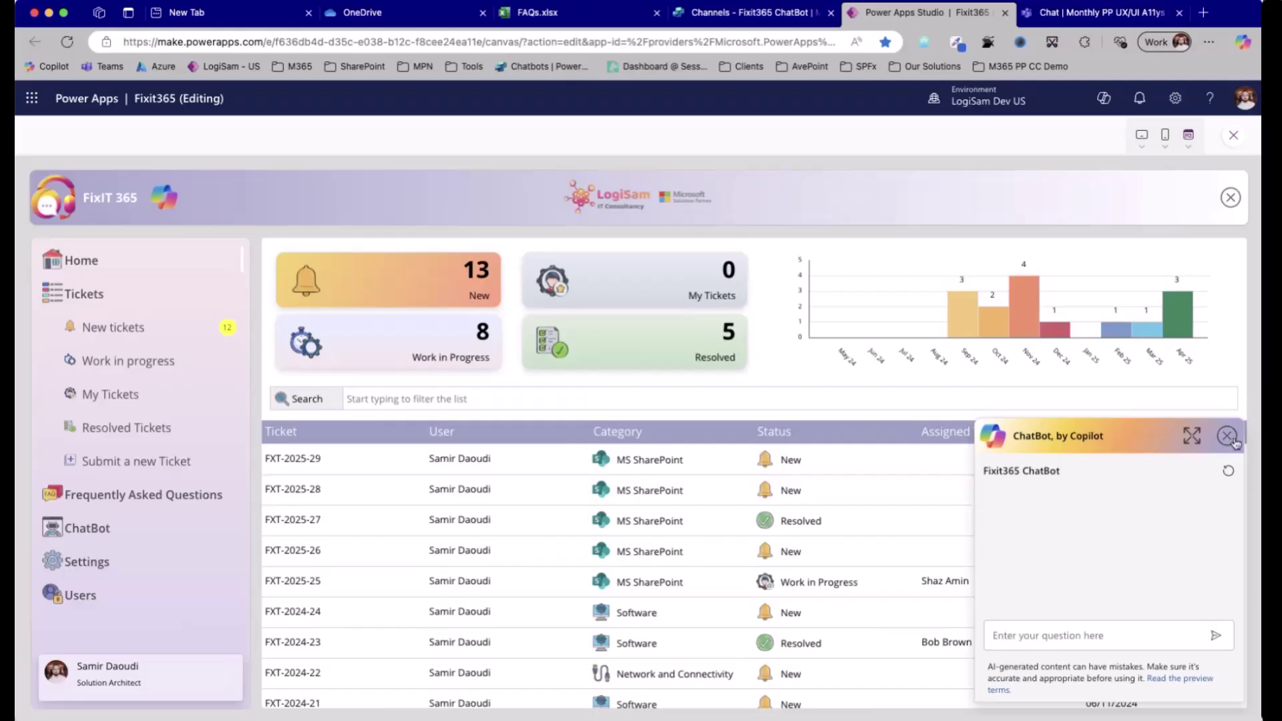
left_click(594, 461)
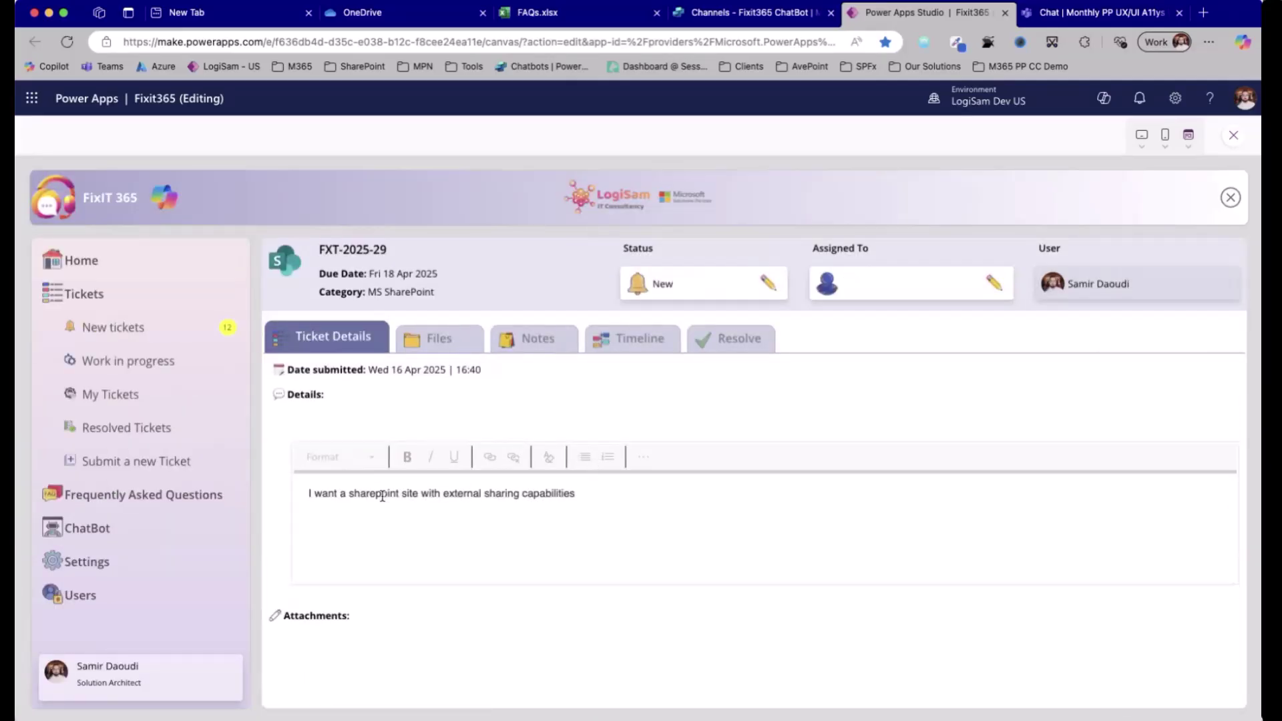
left_click_drag(308, 494, 630, 501)
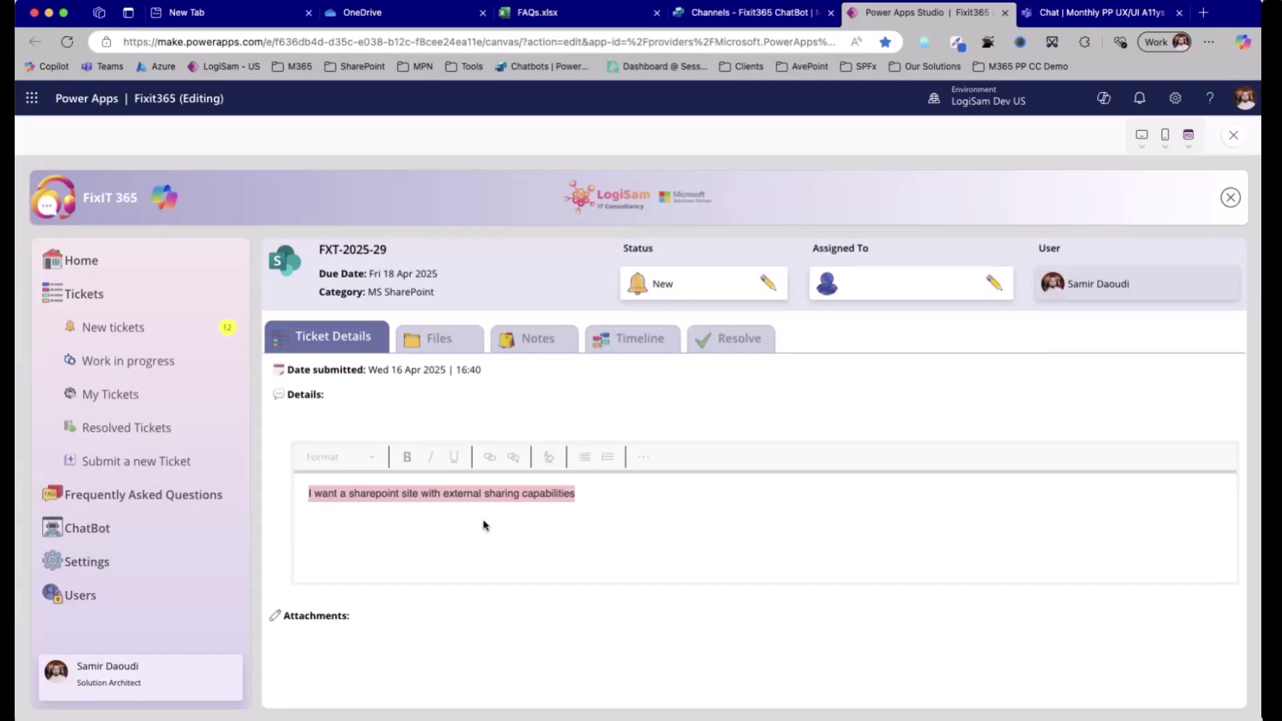
Step: Open the chatbot pop-up over the ticket, enlarge it and ask "how can I create a sharepoint site with external sharing enabled"
left_click(164, 197)
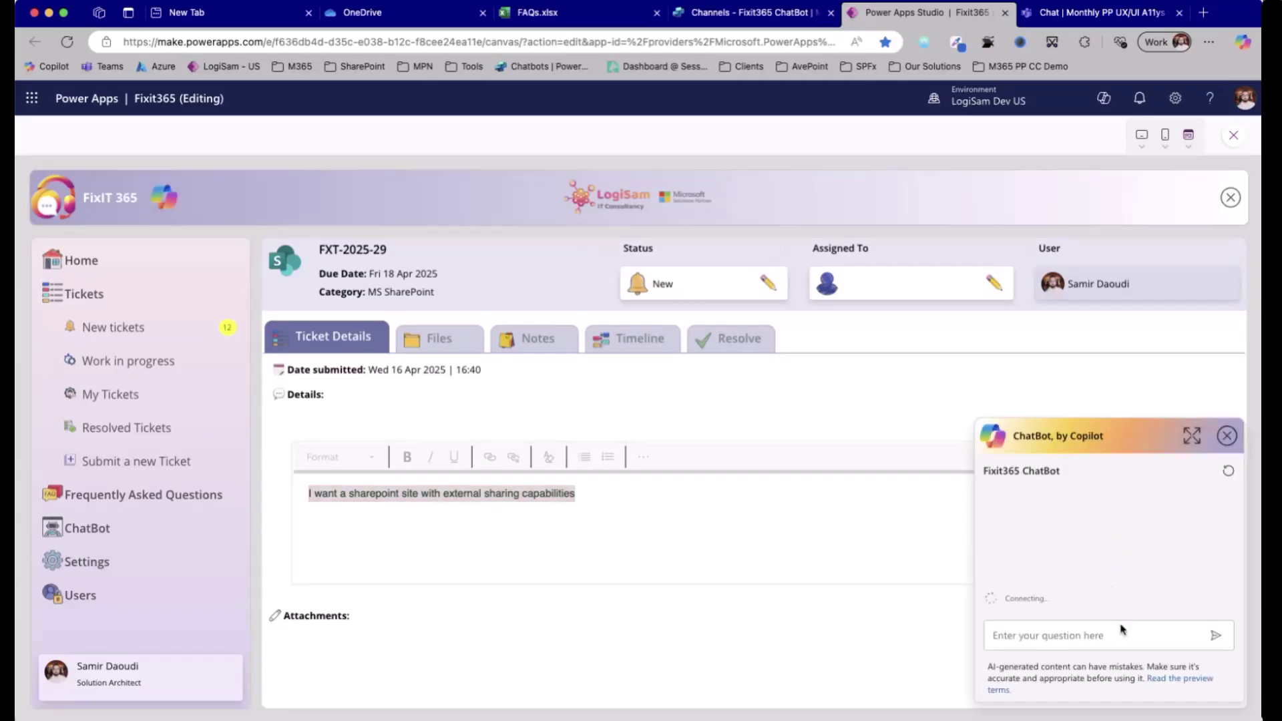
left_click(1189, 443)
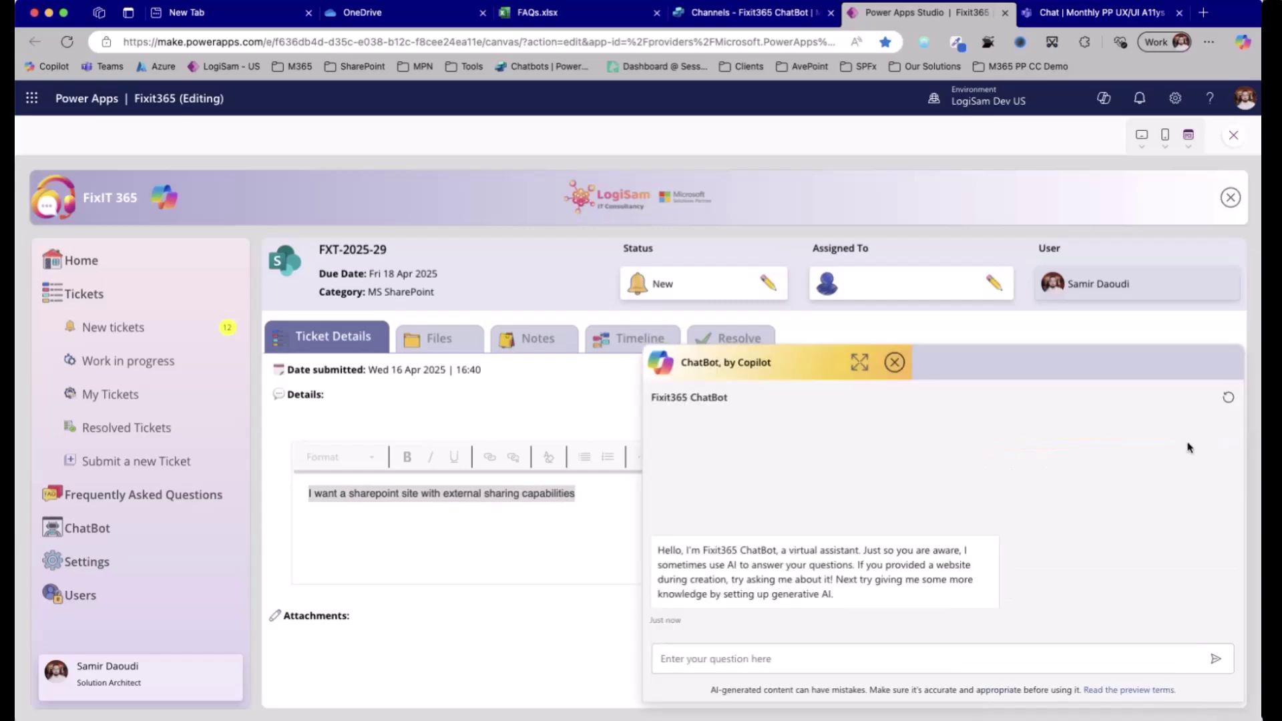
left_click(916, 656)
type("how can I")
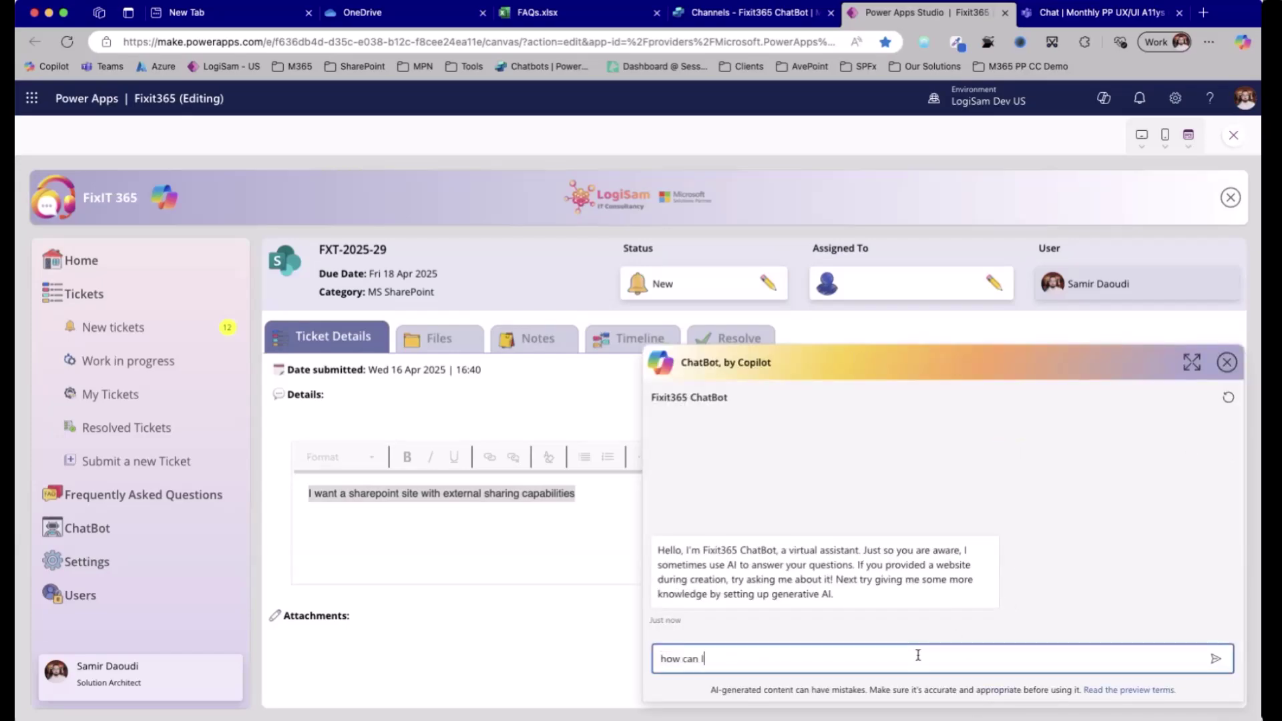
type(" create a sharepoint site with external sha")
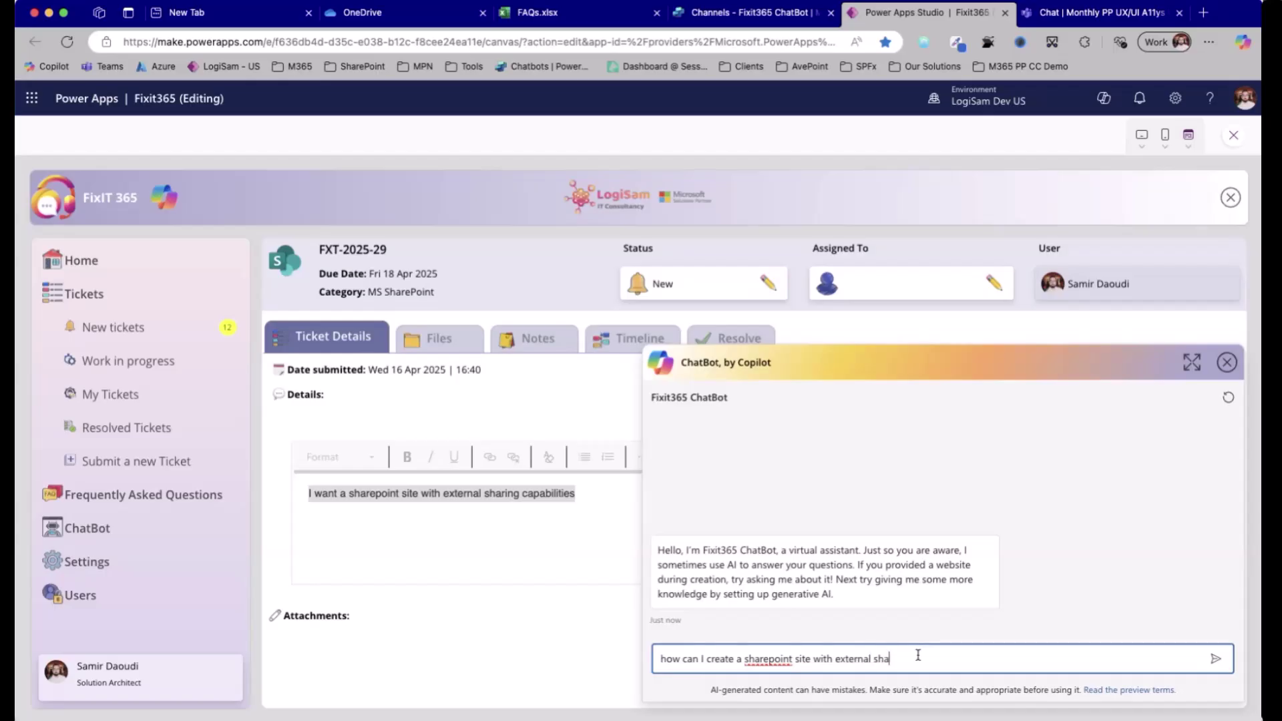
type("ring enabled")
key("Return")
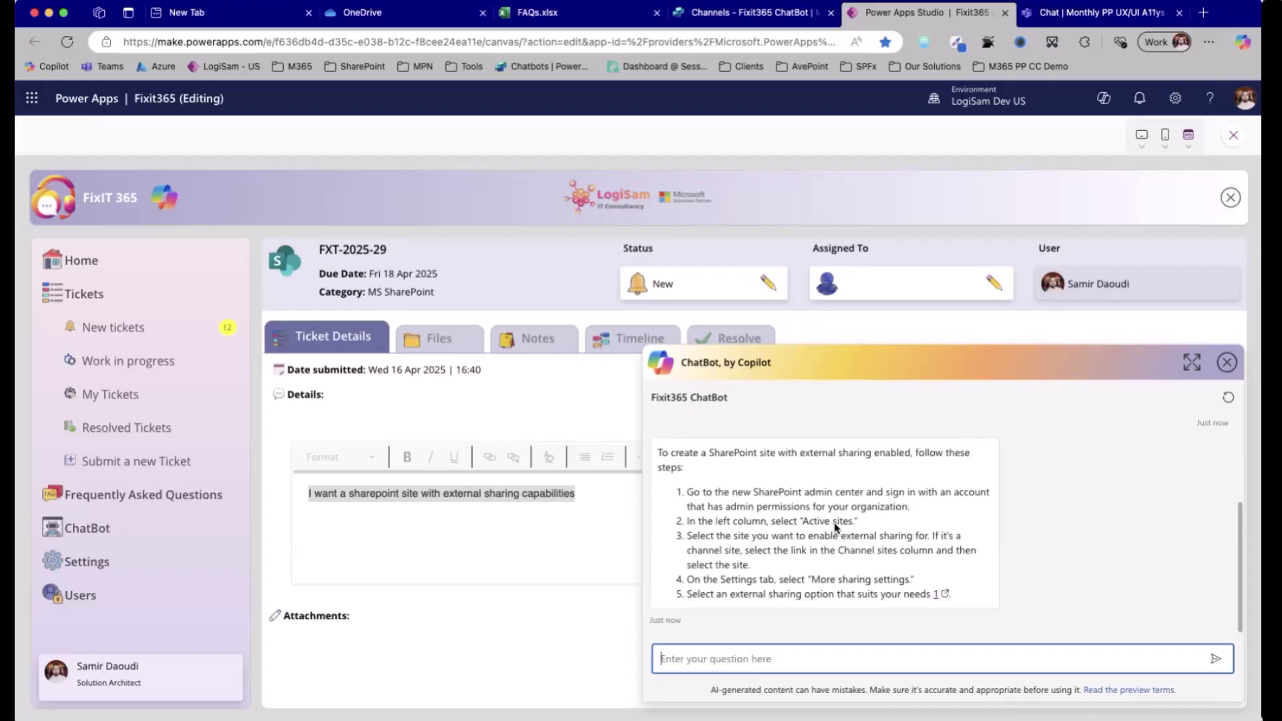
Step: Open the source cited in the chatbot's answer, skim the Microsoft Learn article's external sharing steps, and close the article
left_click(938, 601)
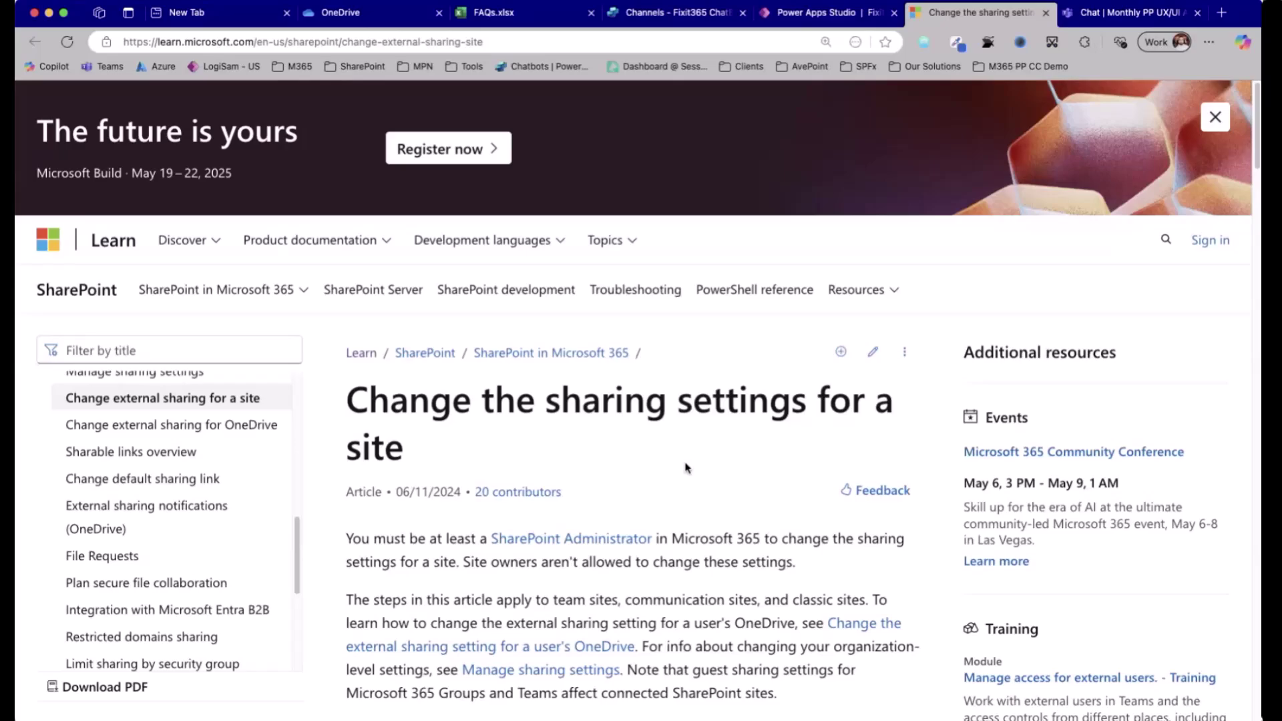
scroll(688, 467, "down", 5)
scroll(681, 469, "down", 10)
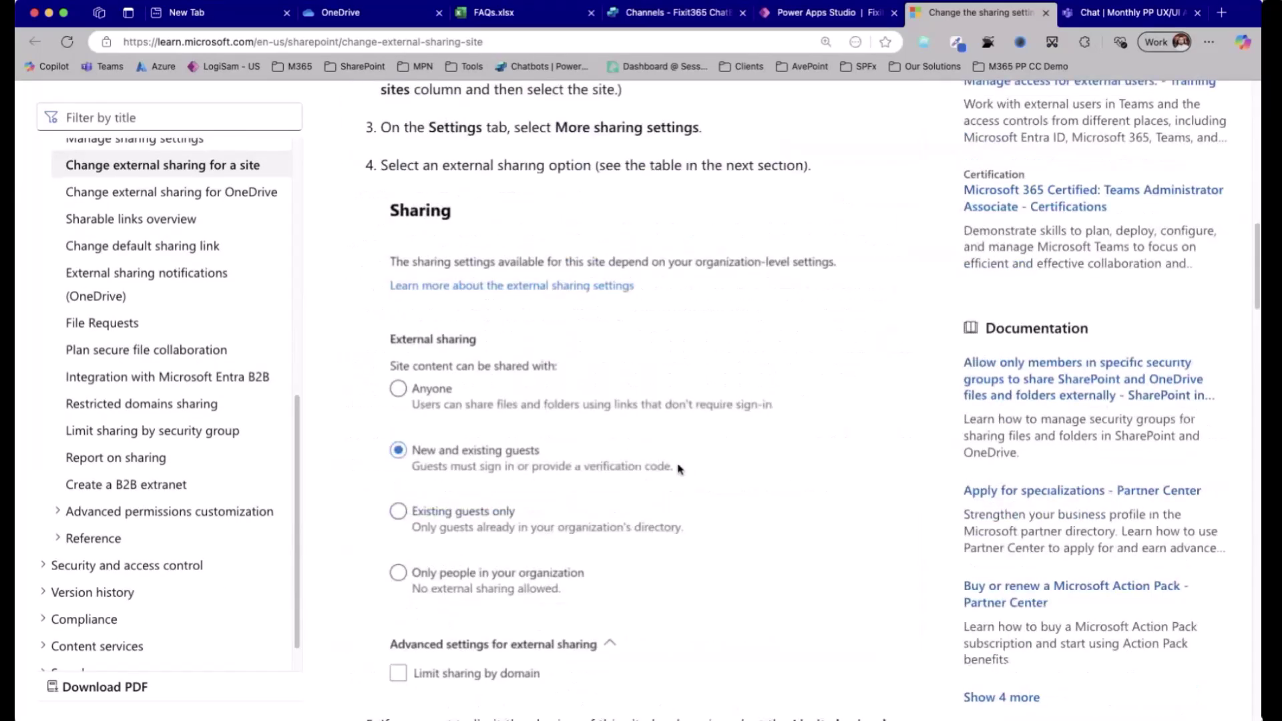
scroll(679, 469, "down", 10)
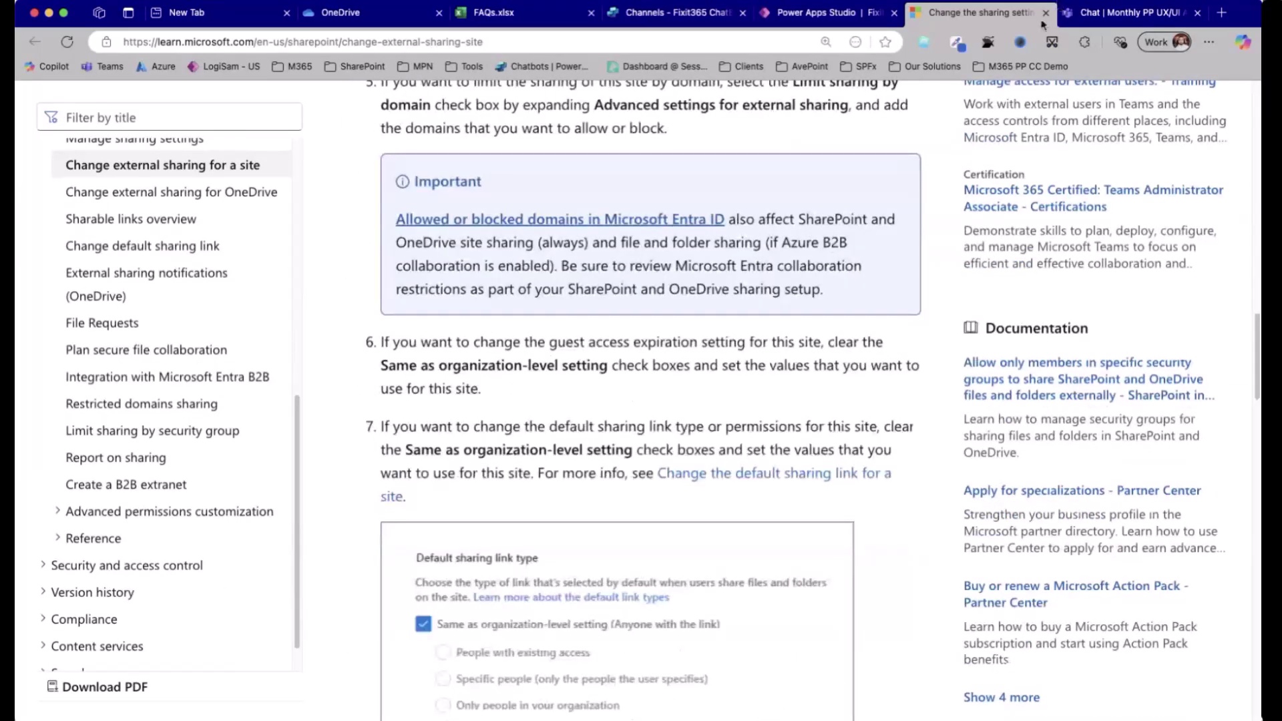
left_click(1045, 13)
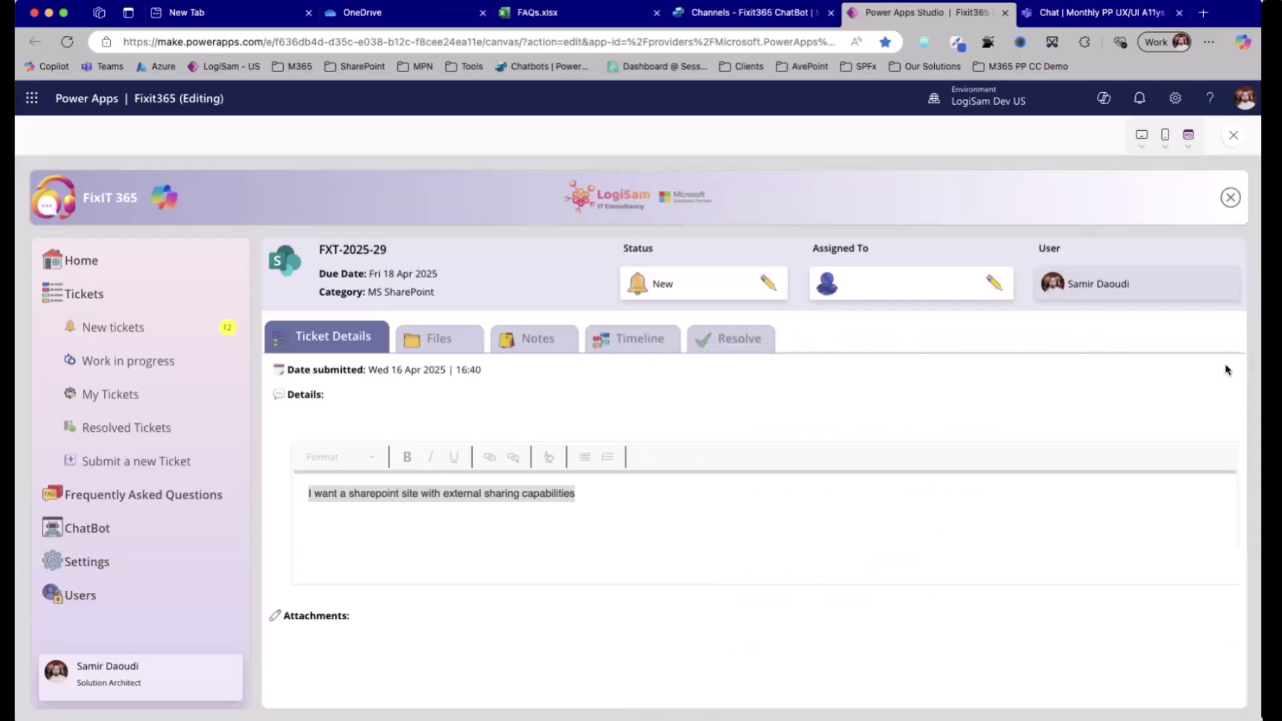
Step: Resolve ticket FXT-2025-29 with the resolution text "All done here is your url" and save it
left_click(728, 339)
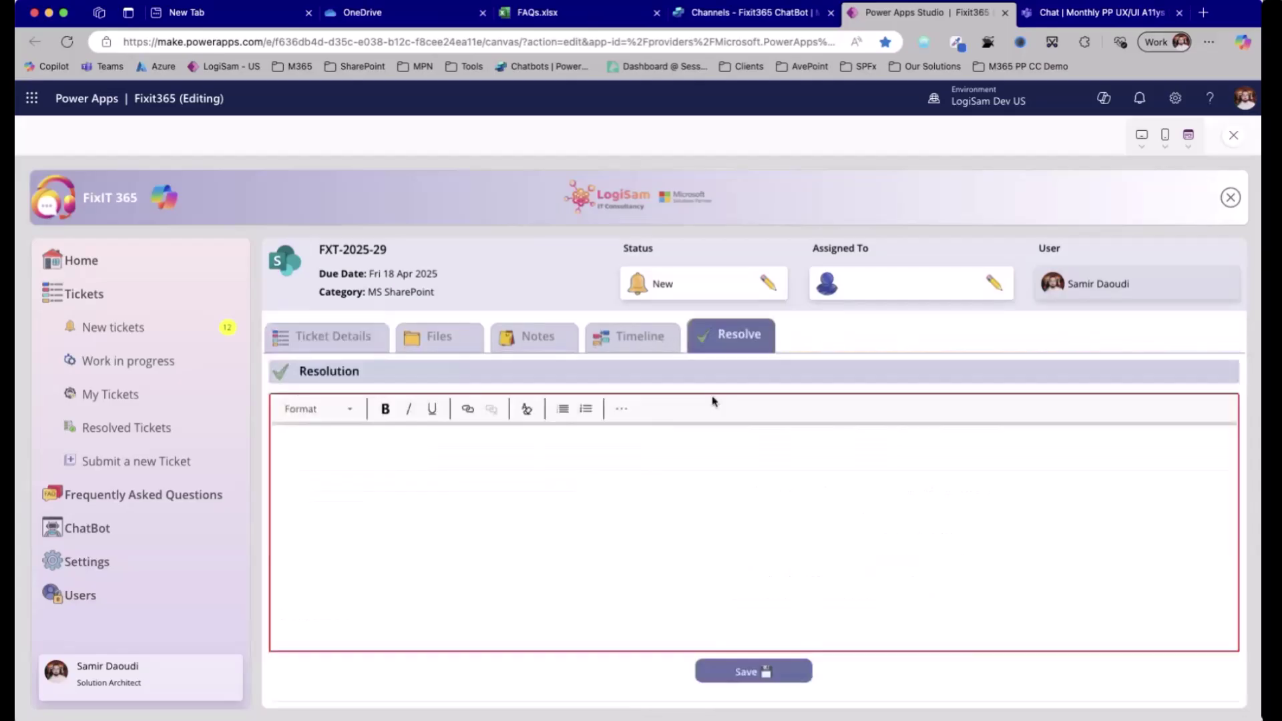
left_click(591, 582)
type("All done here is your")
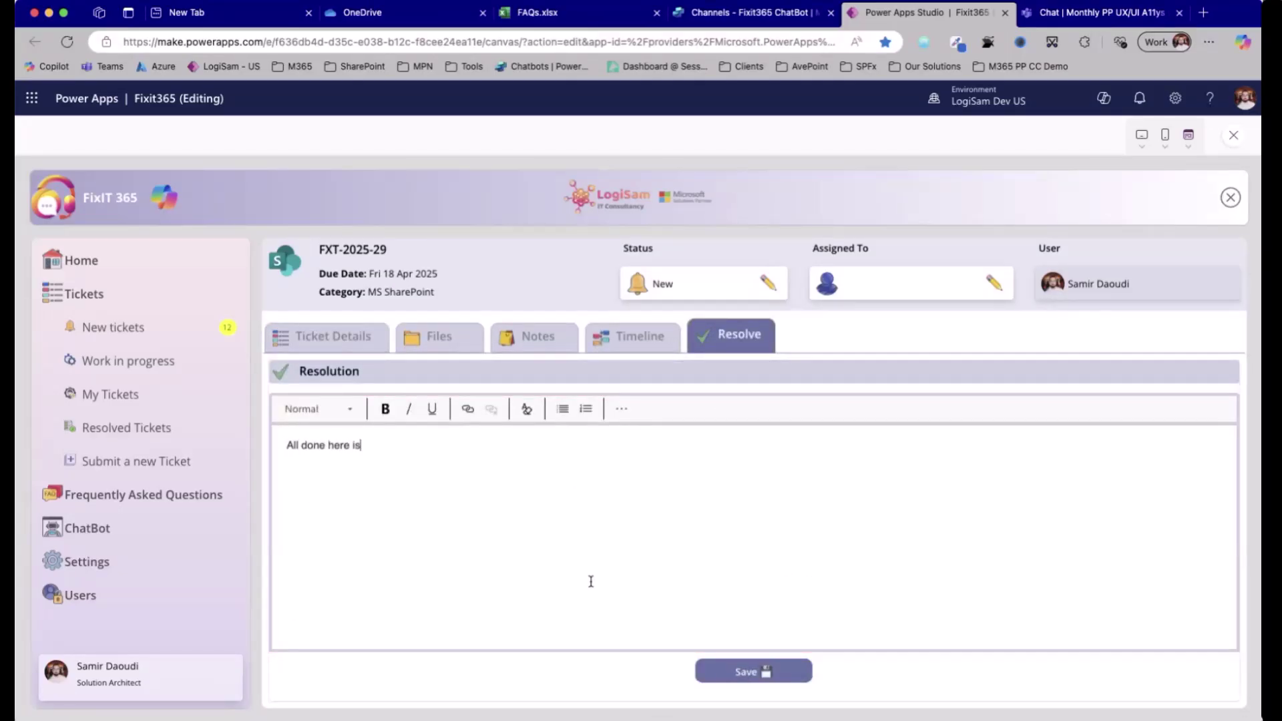
type(" url")
left_click(763, 662)
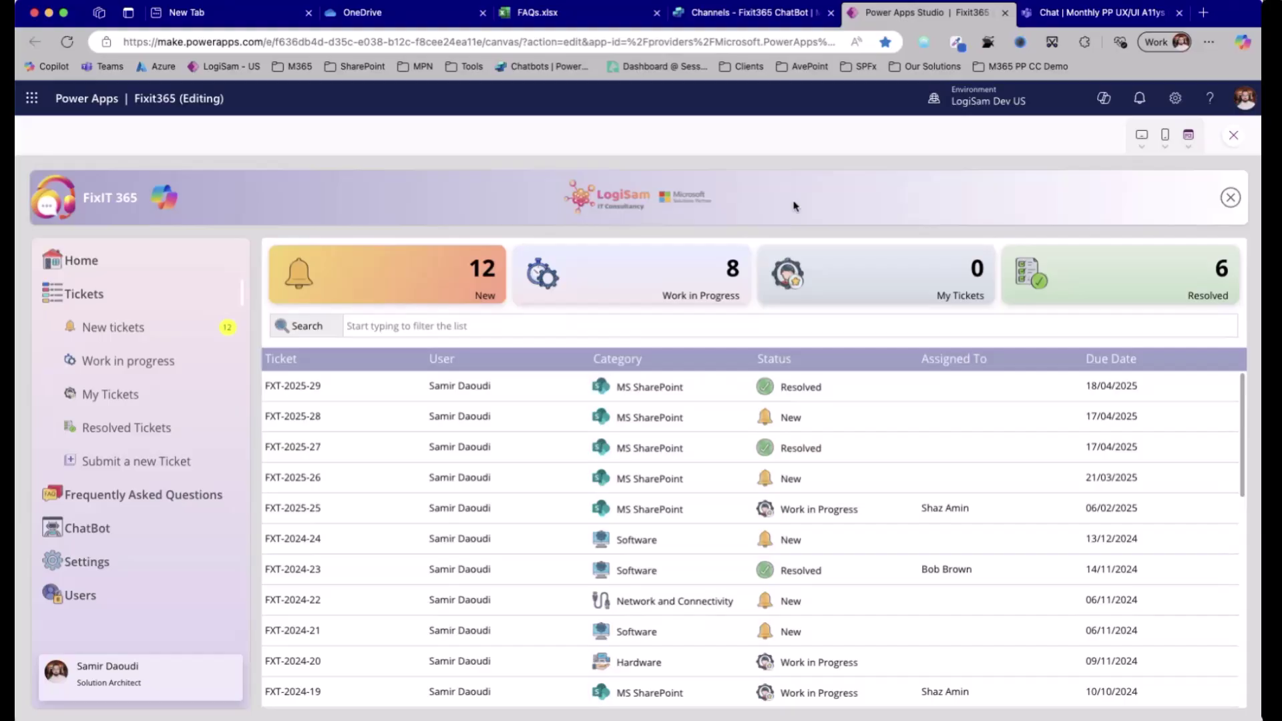
Step: View the agent's channels in Copilot Studio, then open Fixit 365 in Microsoft Teams, dismiss its notices and bring up the ChatBot pop-up
key("ctrl+shift+Tab")
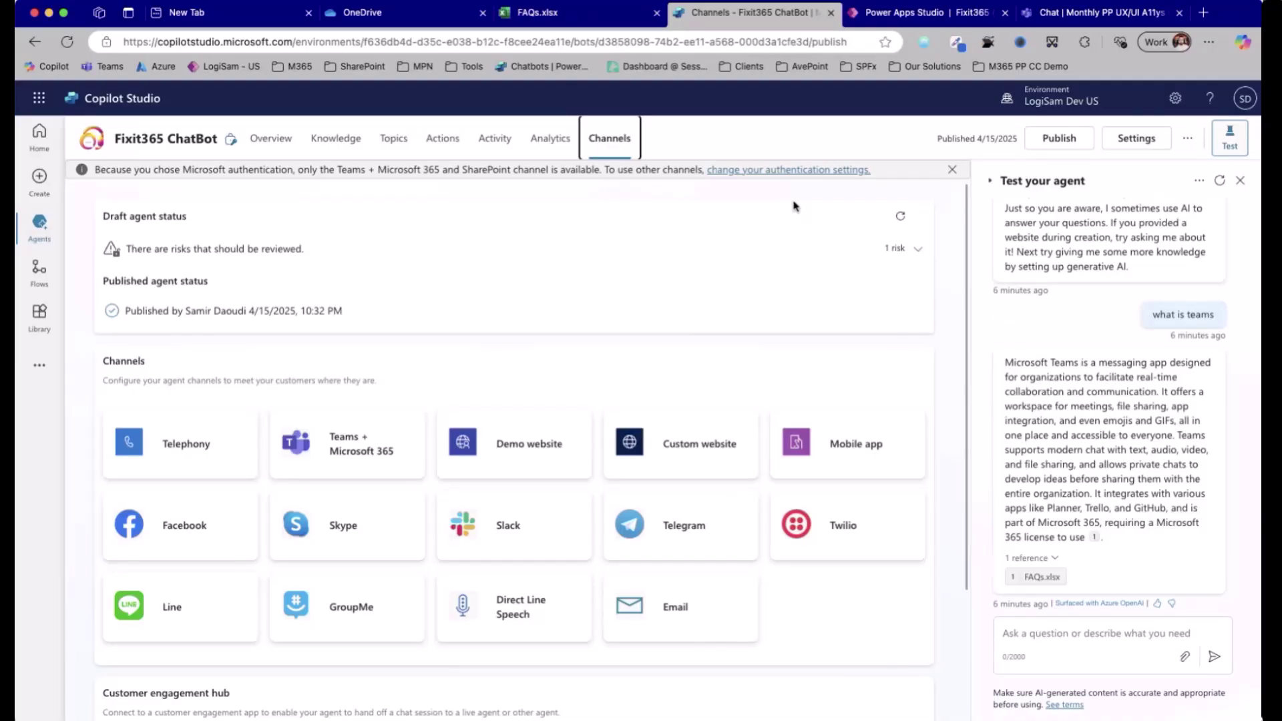
left_click(1096, 13)
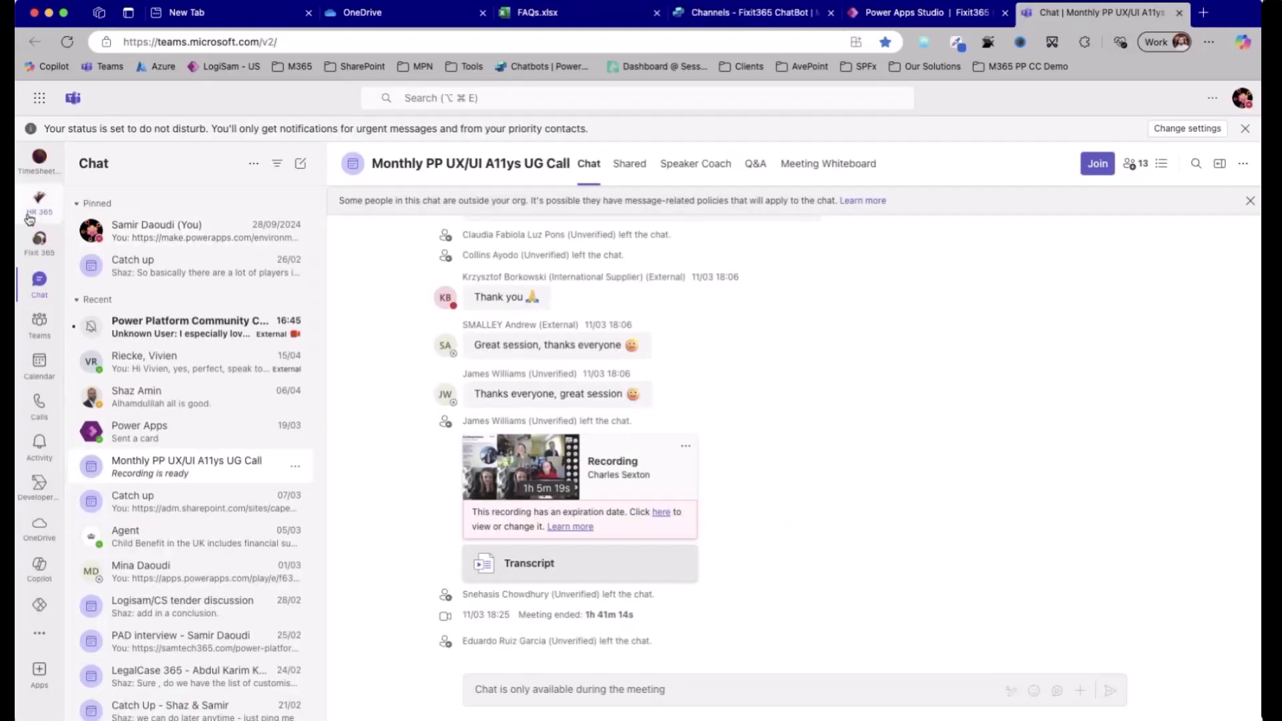
left_click(38, 242)
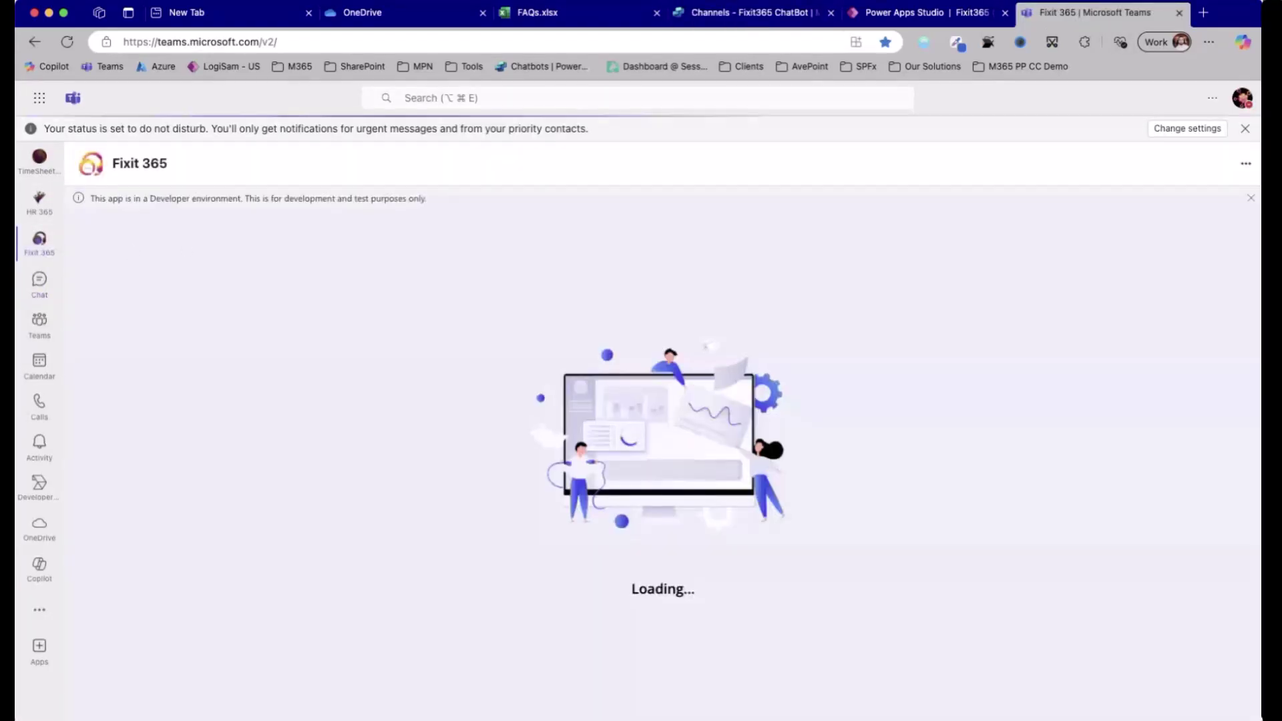
left_click(1246, 130)
left_click(1252, 172)
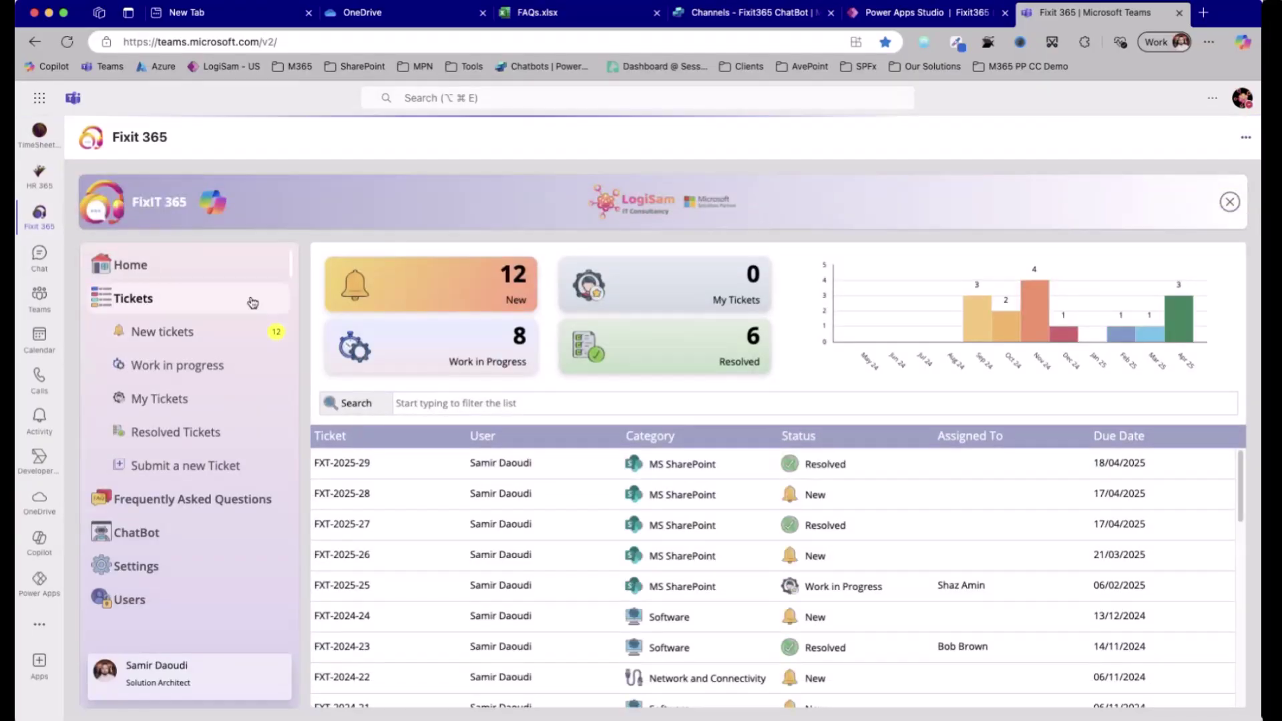
left_click(214, 211)
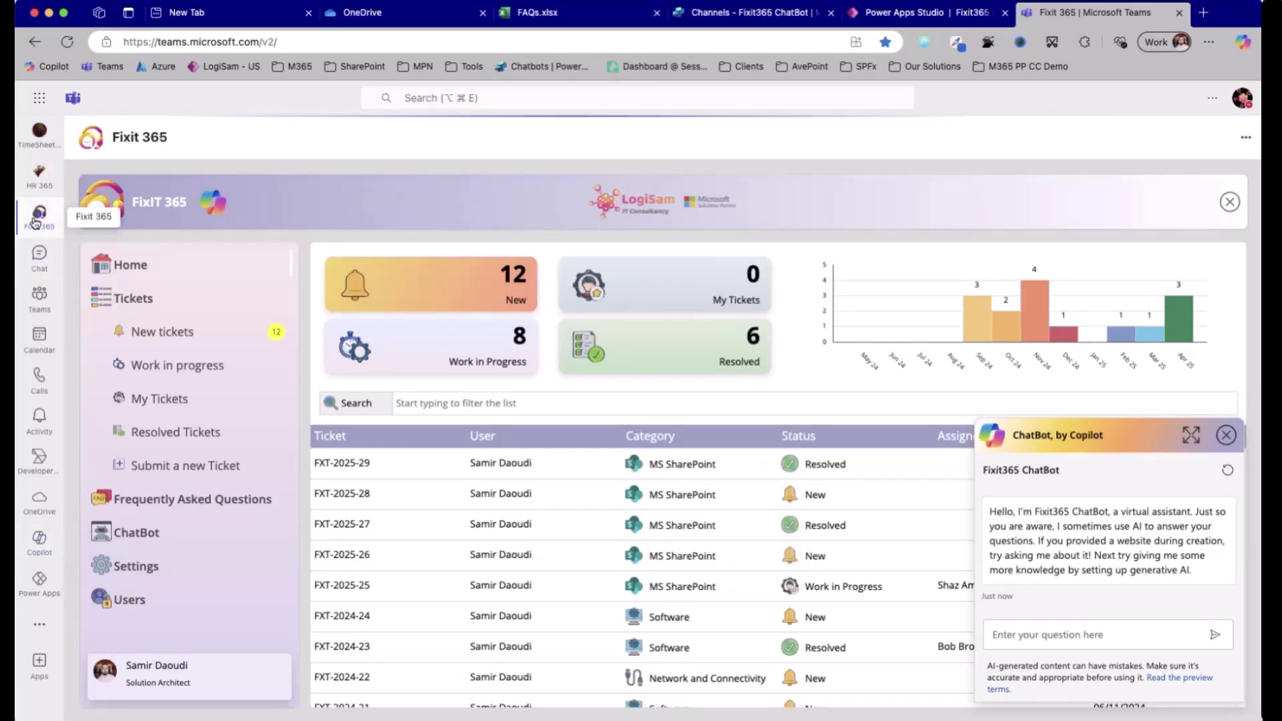
Step: Open the Fixit 365 app in the Teams Developer Portal and review its basic information
left_click(55, 476)
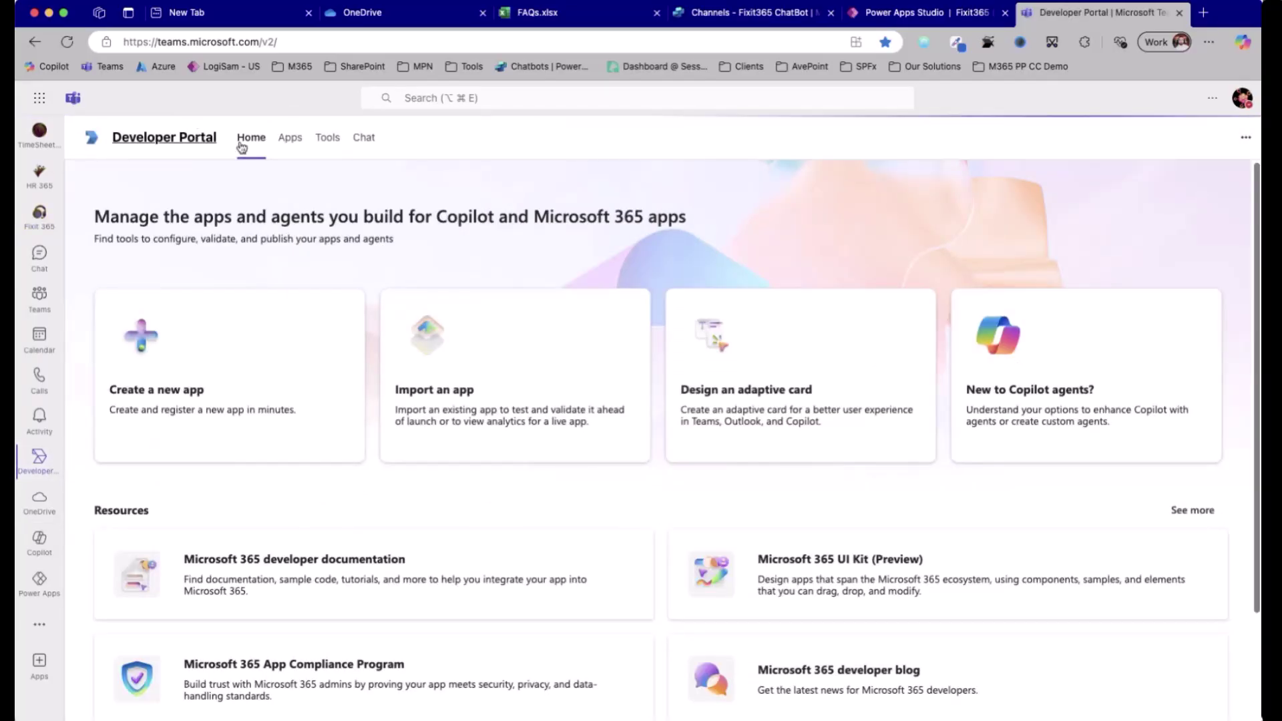
left_click(290, 140)
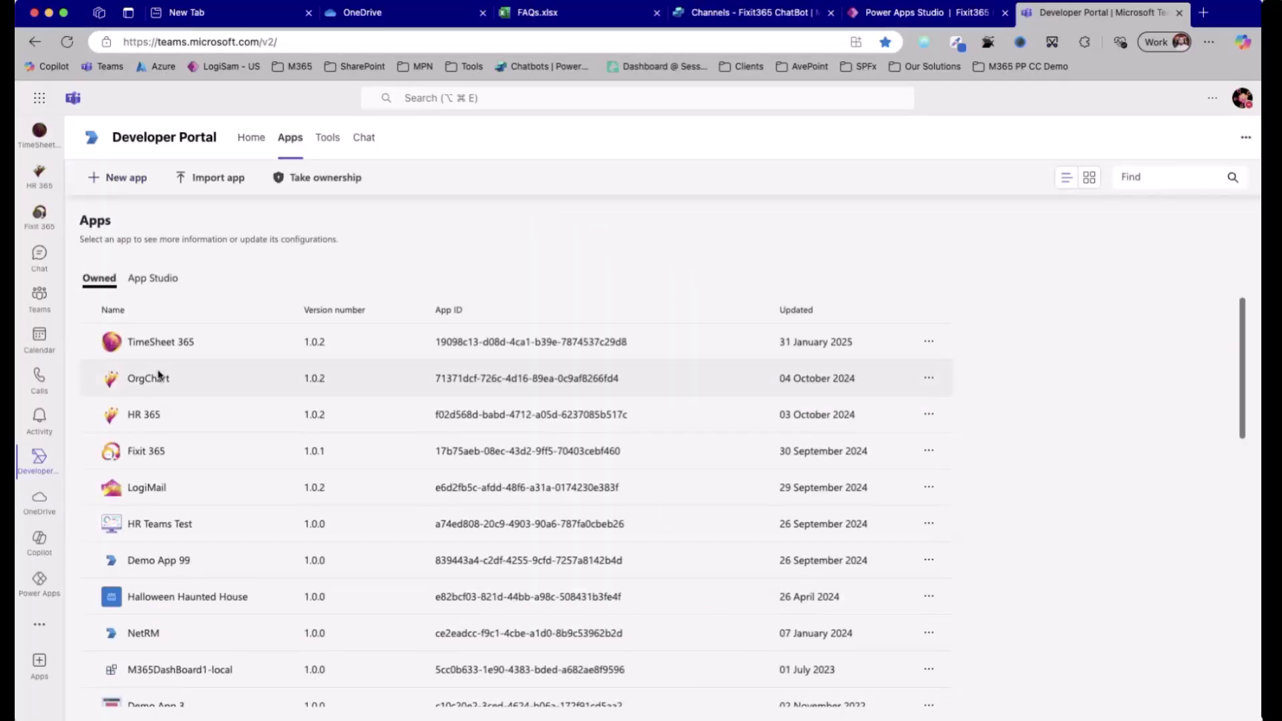
left_click(140, 450)
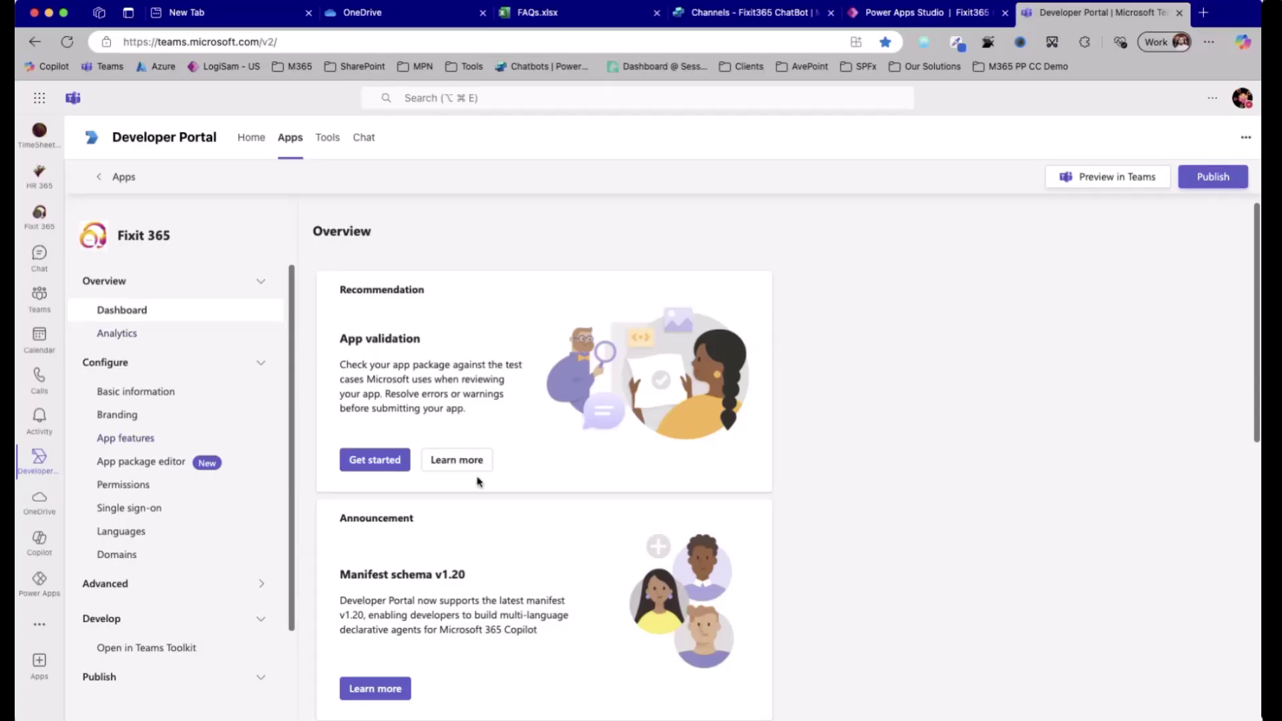
scroll(427, 468, "down", 3)
left_click(167, 391)
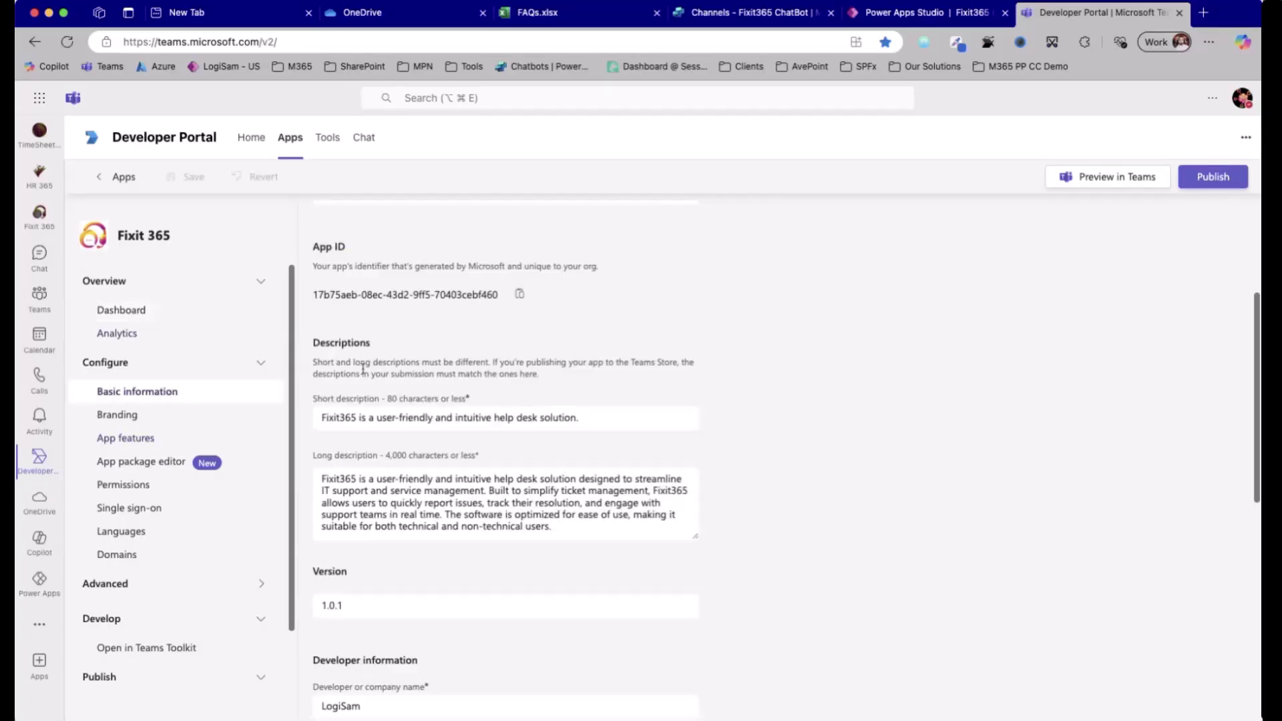
scroll(277, 484, "down", 1)
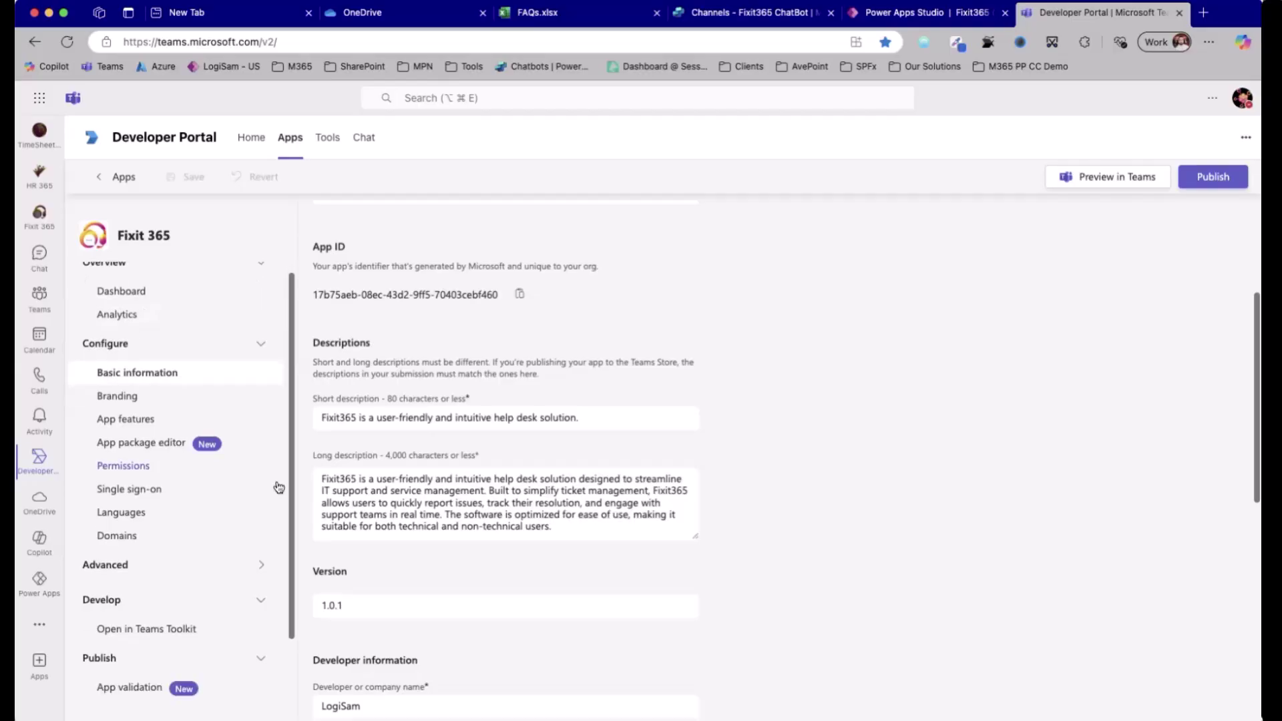
Step: Open the Personal app entry in Fixit 365's app features and highlight the Home tab's URL, including its &hidenavbar=true parameter
left_click(148, 414)
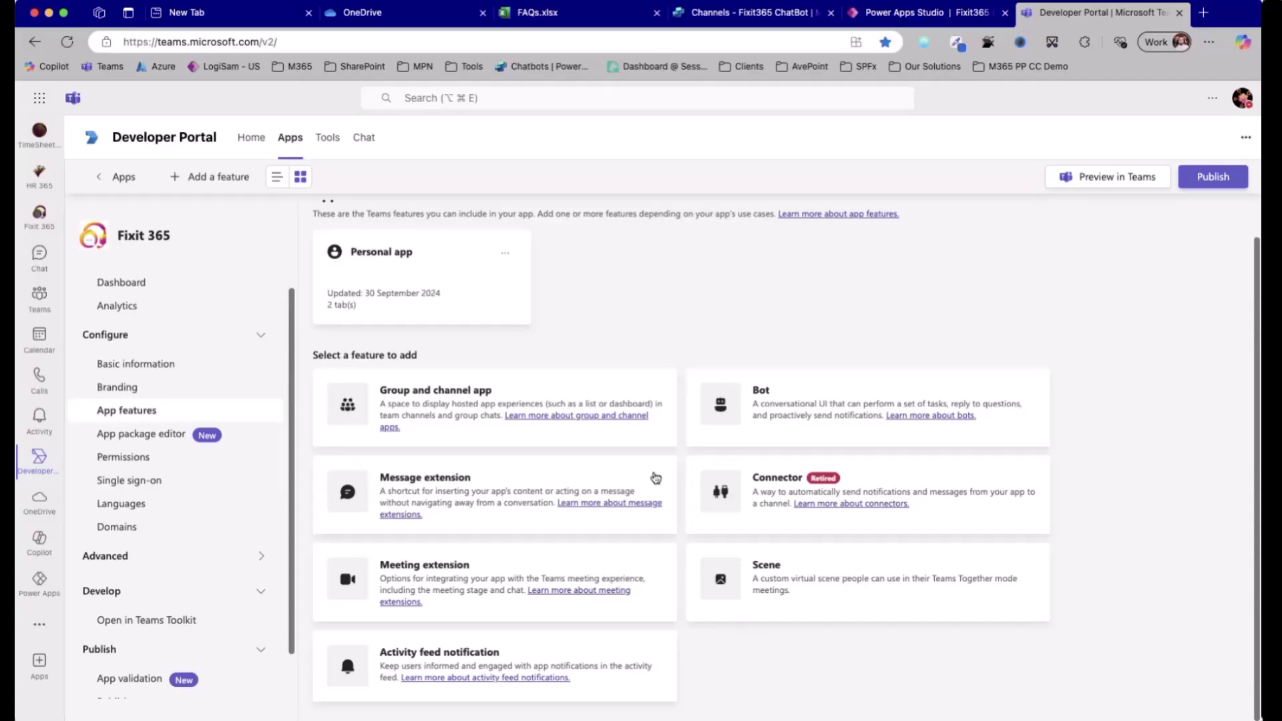
scroll(392, 253, "up", 1)
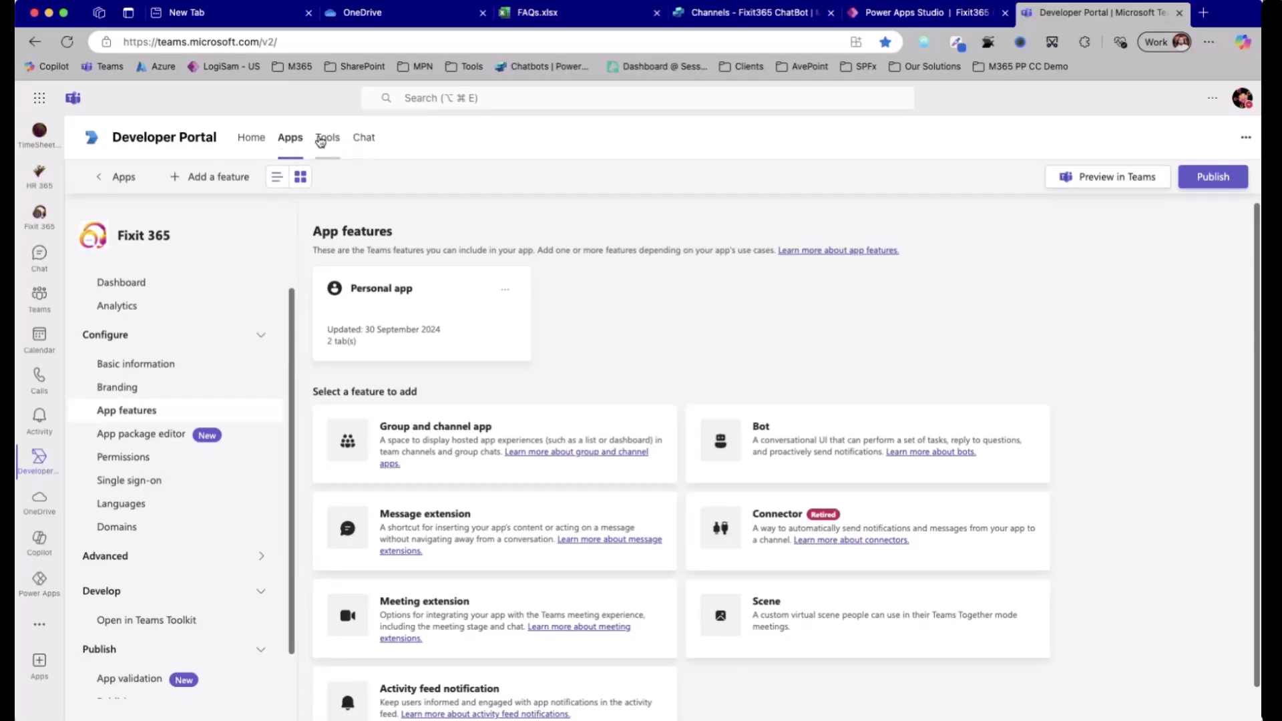
left_click(431, 317)
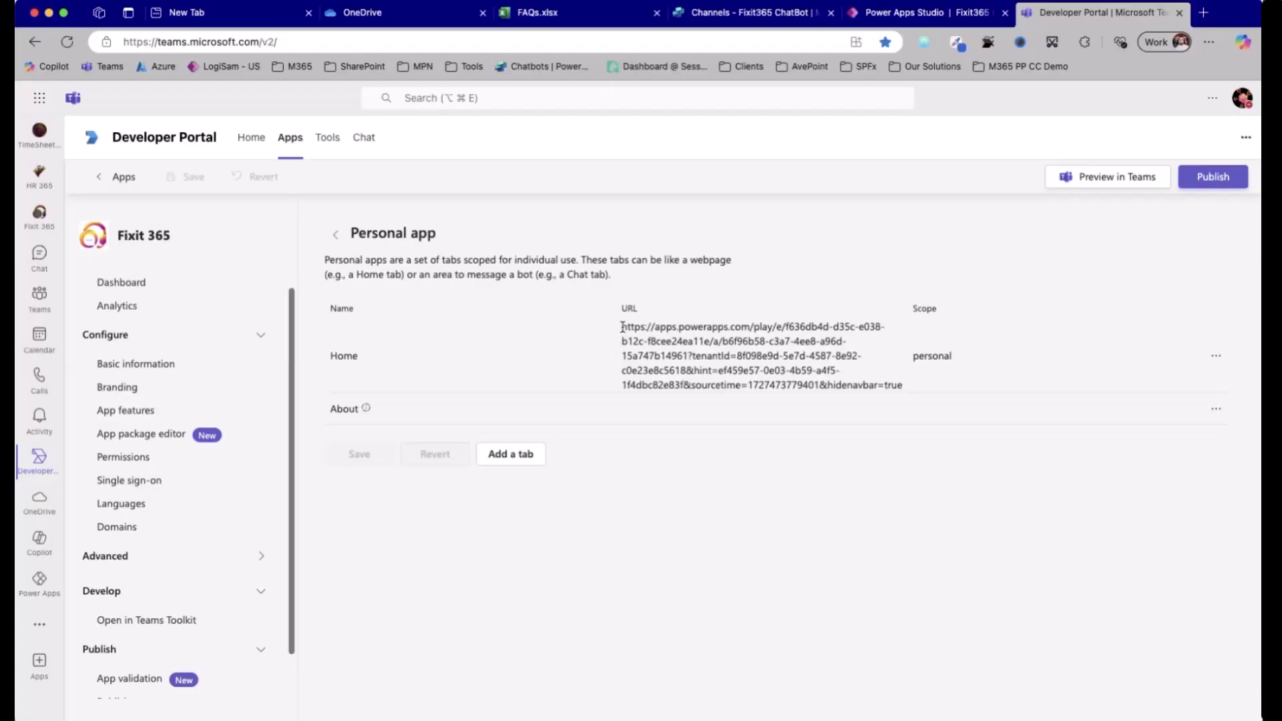
left_click_drag(621, 327, 907, 387)
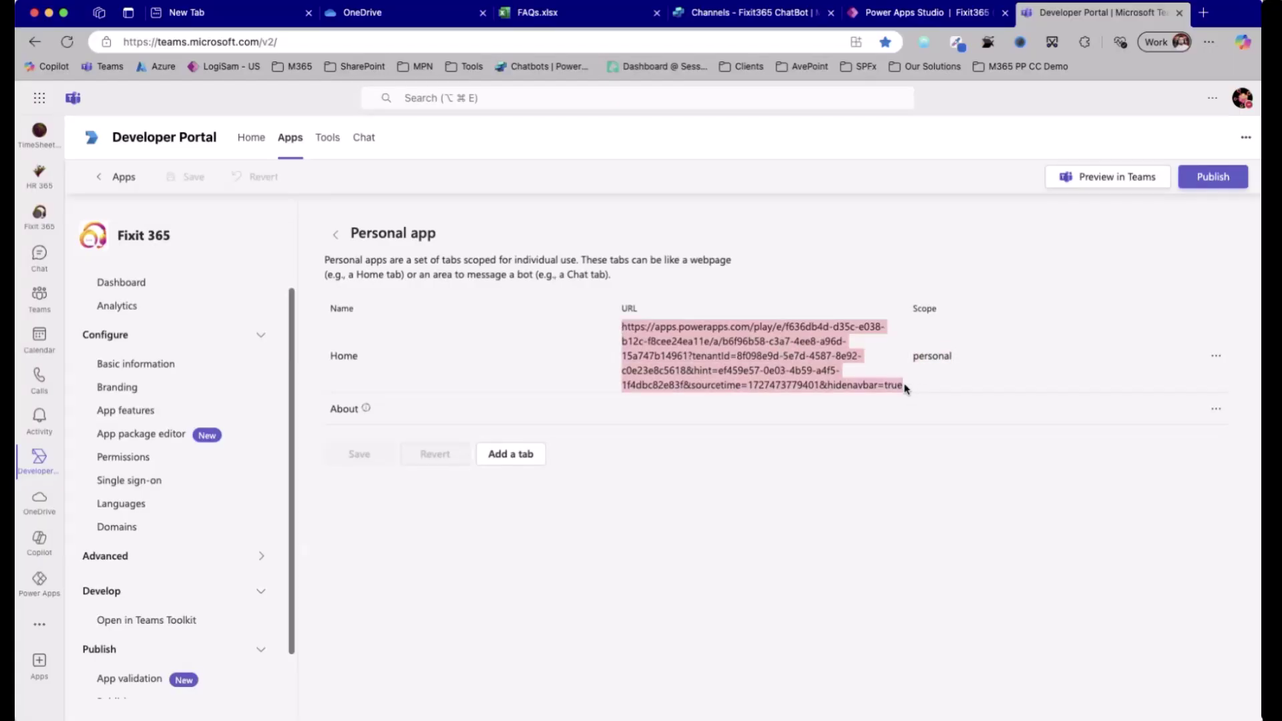
left_click(853, 371)
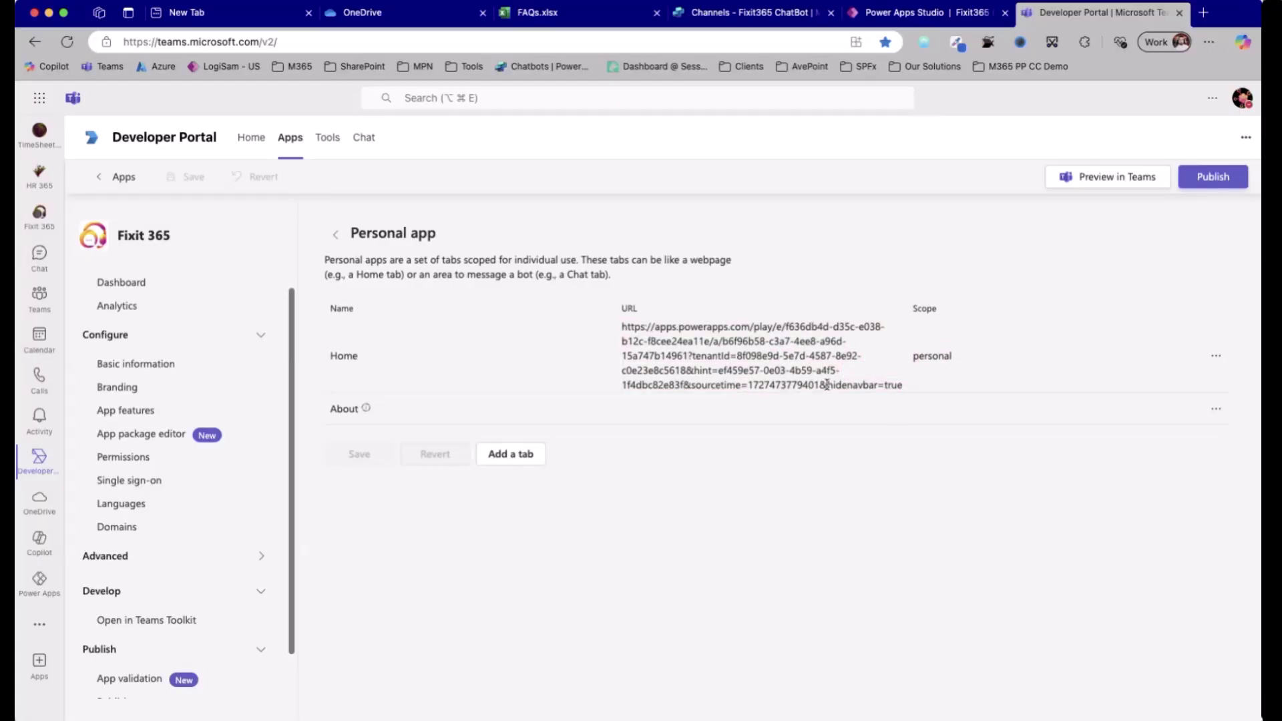
left_click_drag(820, 385, 905, 385)
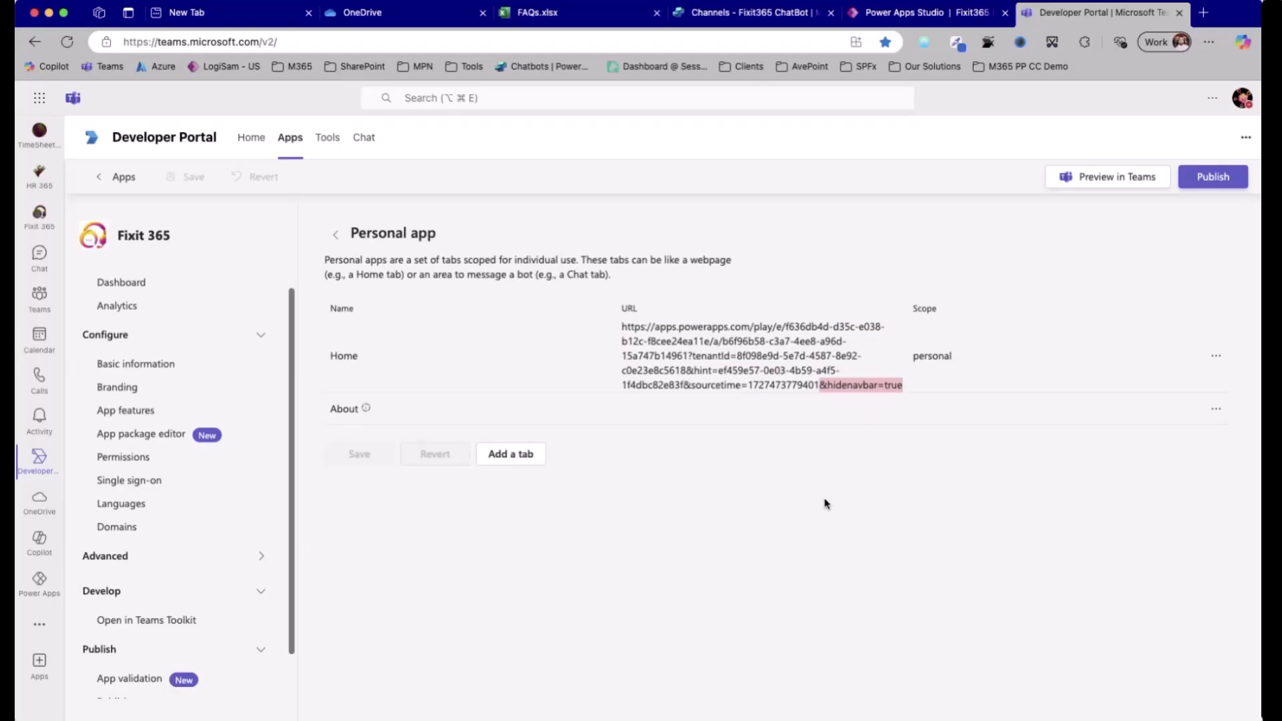
Step: Check the app preview in Power Apps Studio, then reopen Fixit 365 in Teams and highlight the Developer environment notice
key("ctrl+shift+Tab")
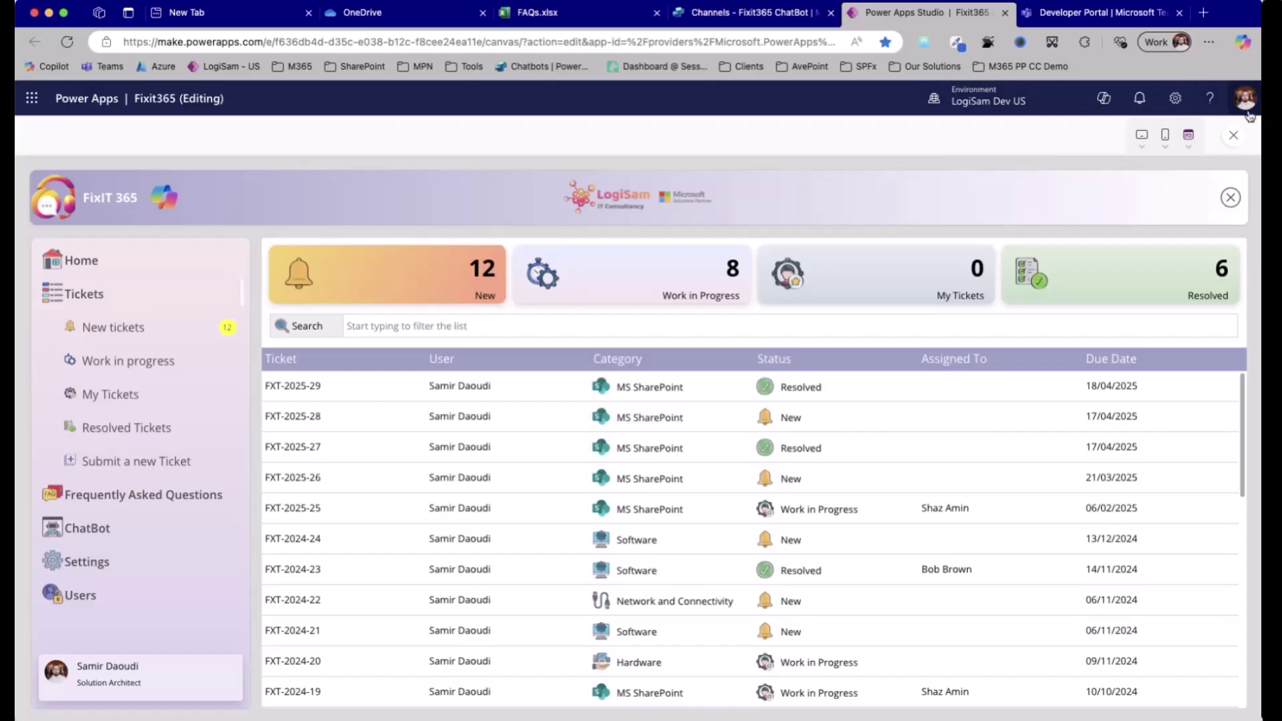
left_click(1087, 17)
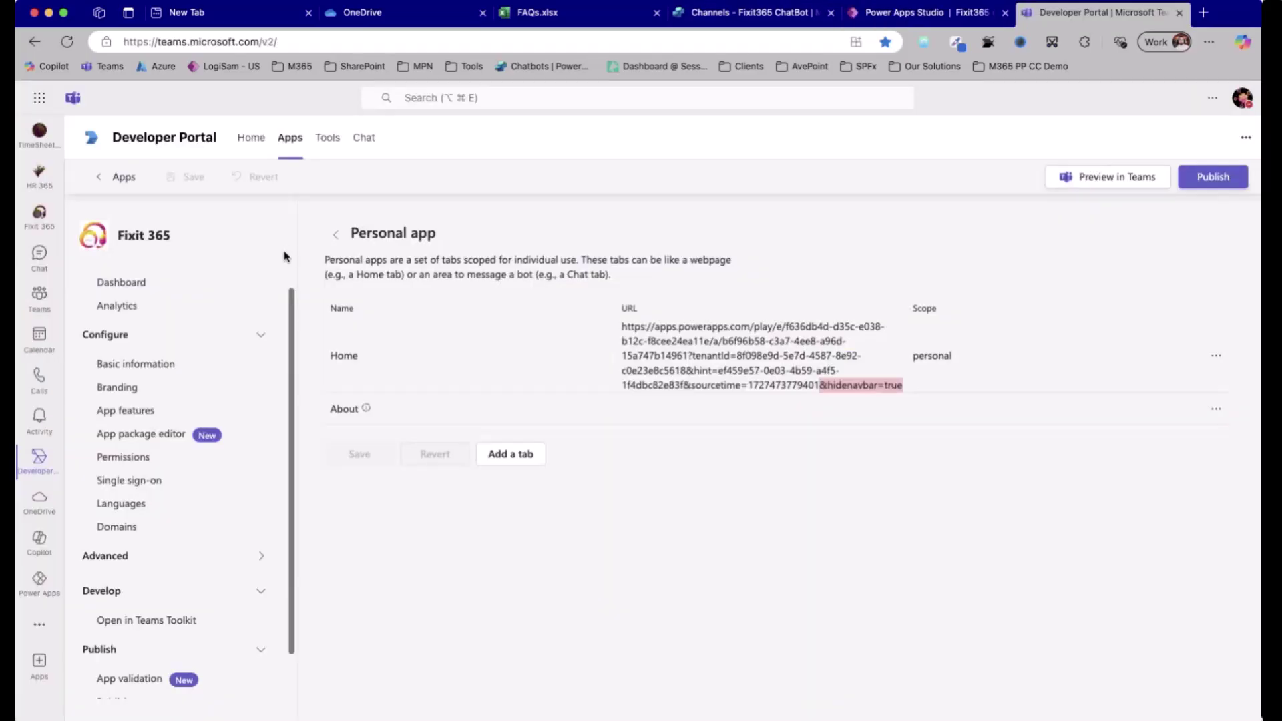
left_click(49, 223)
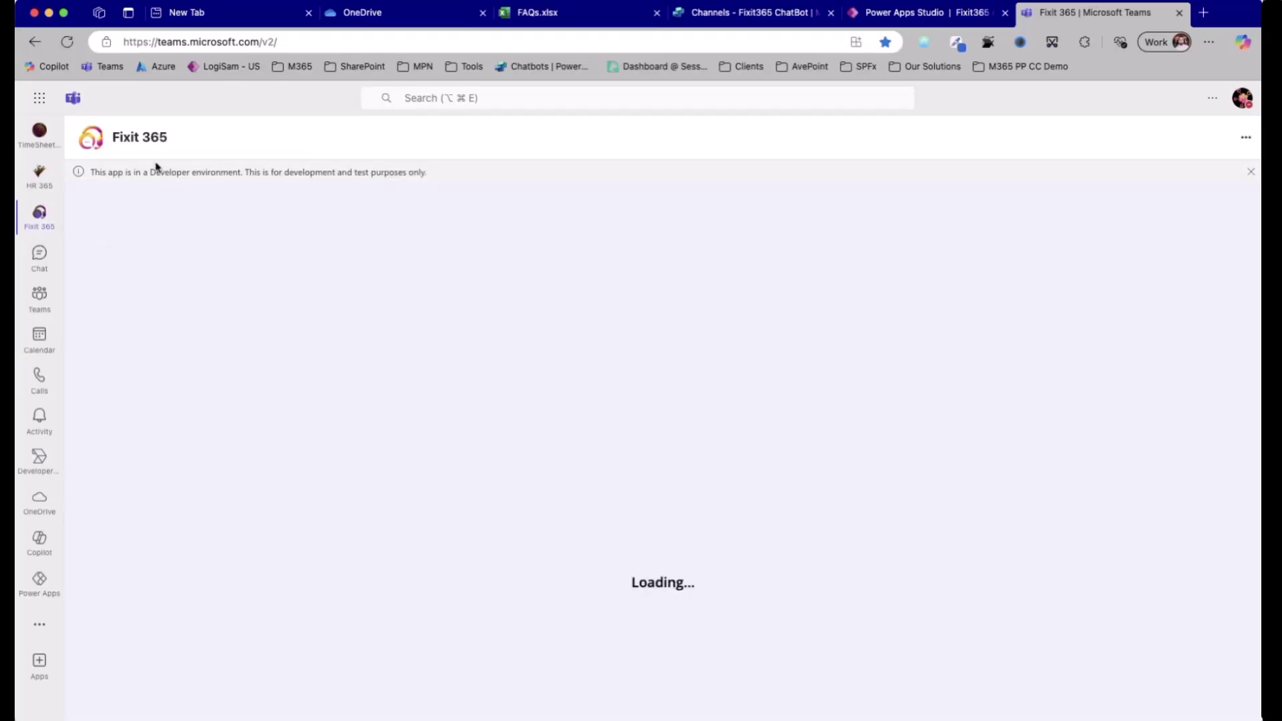
left_click_drag(108, 172, 331, 172)
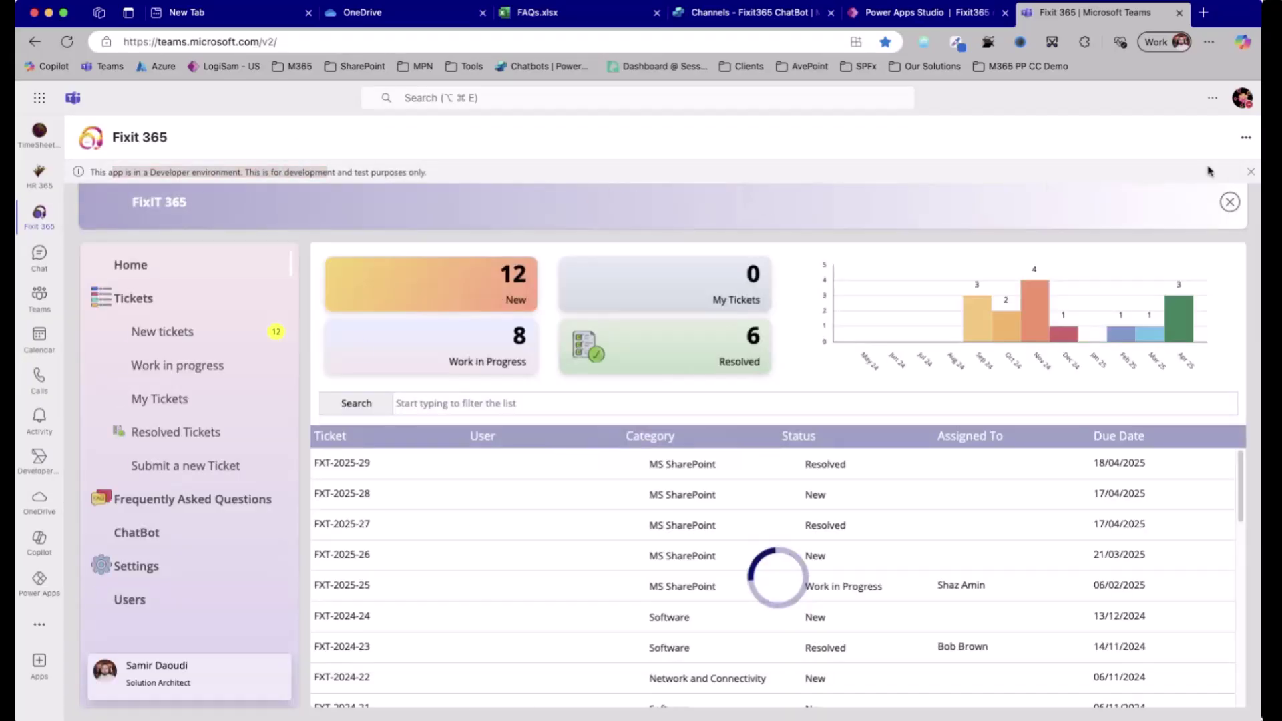